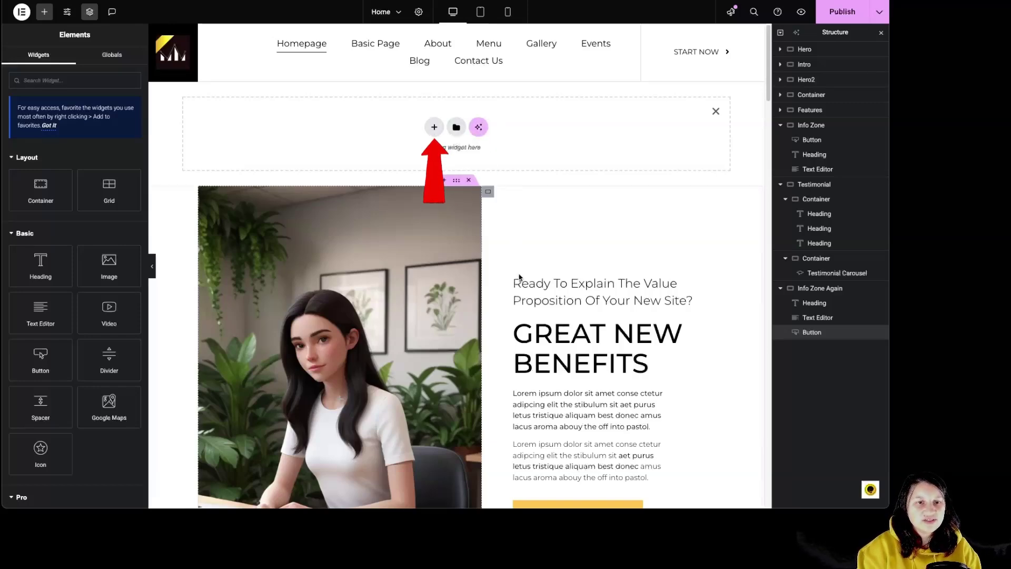
# Step: Generate an AI layout in the empty area below the contact button with the prompt "hero image with a quote"
pyautogui.scroll(-15, 504, 272)
pyautogui.scroll(-10, 505, 272)
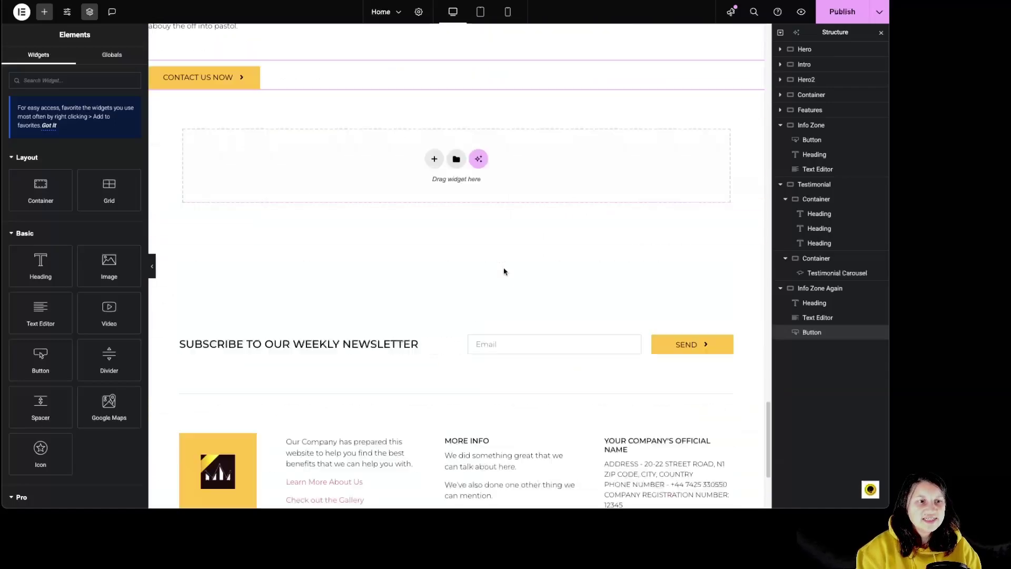
pyautogui.scroll(10, 500, 266)
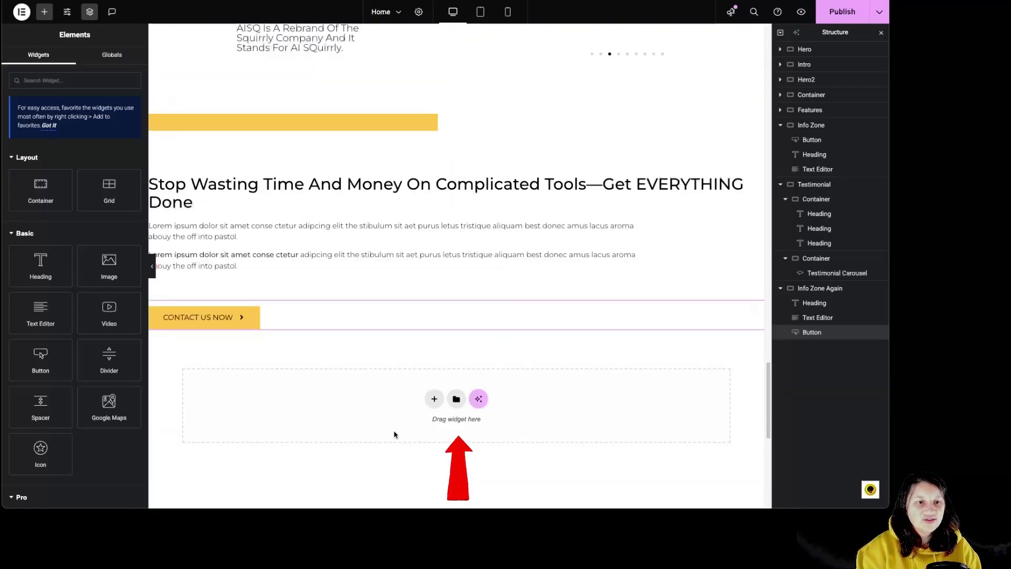
pyautogui.click(484, 401)
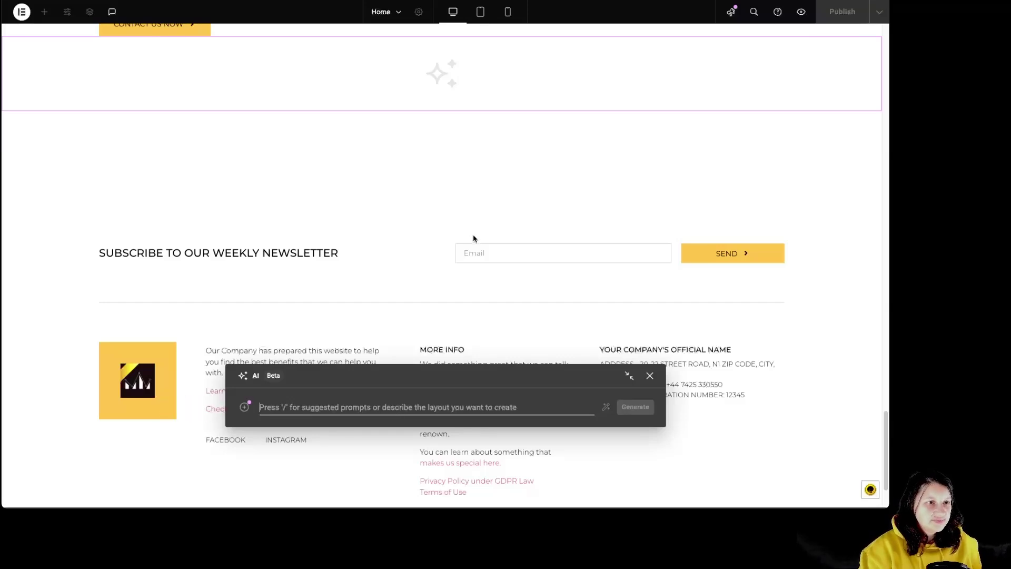
pyautogui.scroll(2, 451, 273)
pyautogui.write('hero image with a quote')
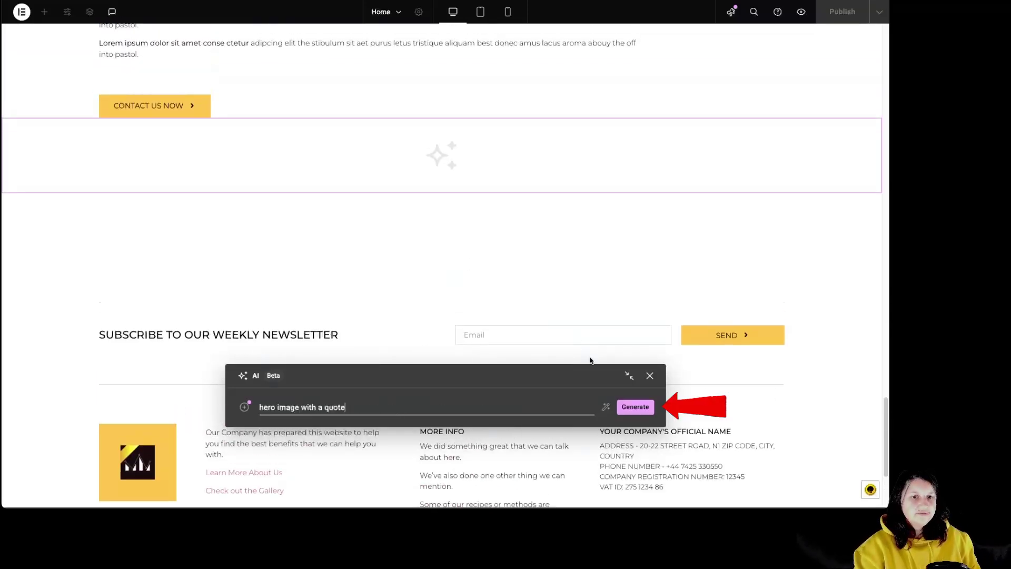
pyautogui.click(625, 413)
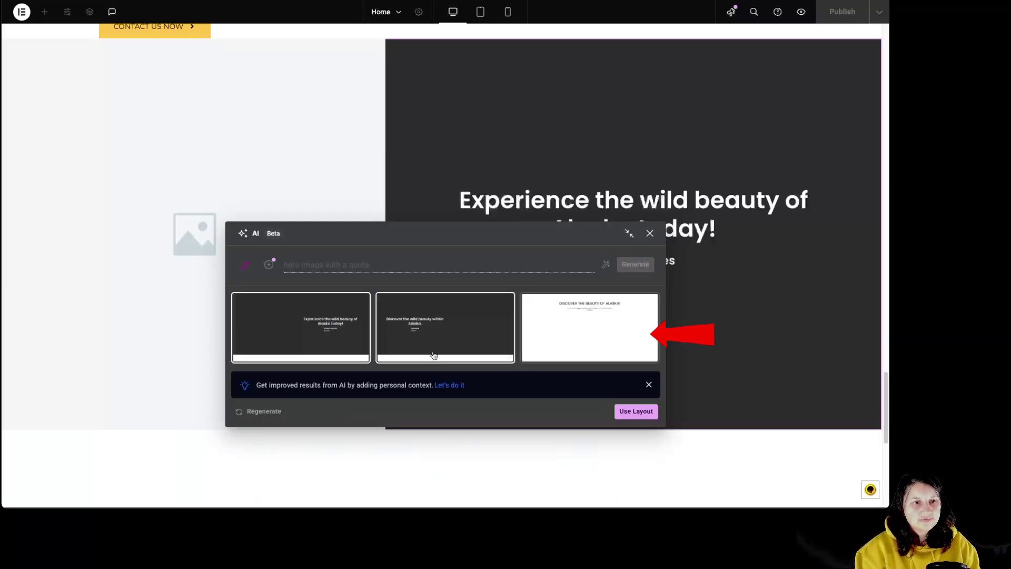
# Step: Compare the three generated layouts and insert the one with the image placeholder beside the "Experience the wild beauty of Alaska today!" quote
pyautogui.click(445, 329)
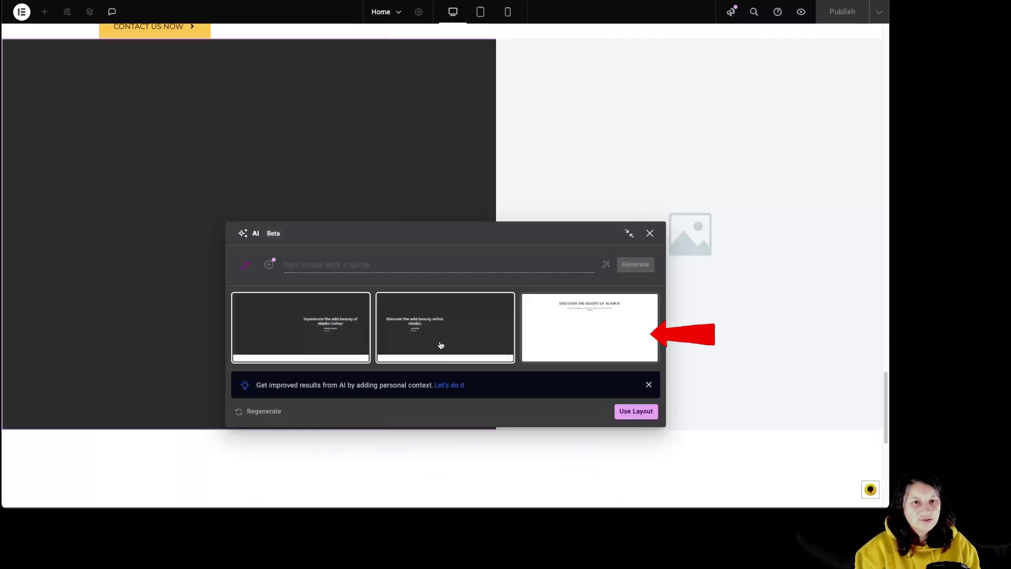
pyautogui.click(559, 339)
pyautogui.moveTo(451, 230); pyautogui.dragTo(669, 221)
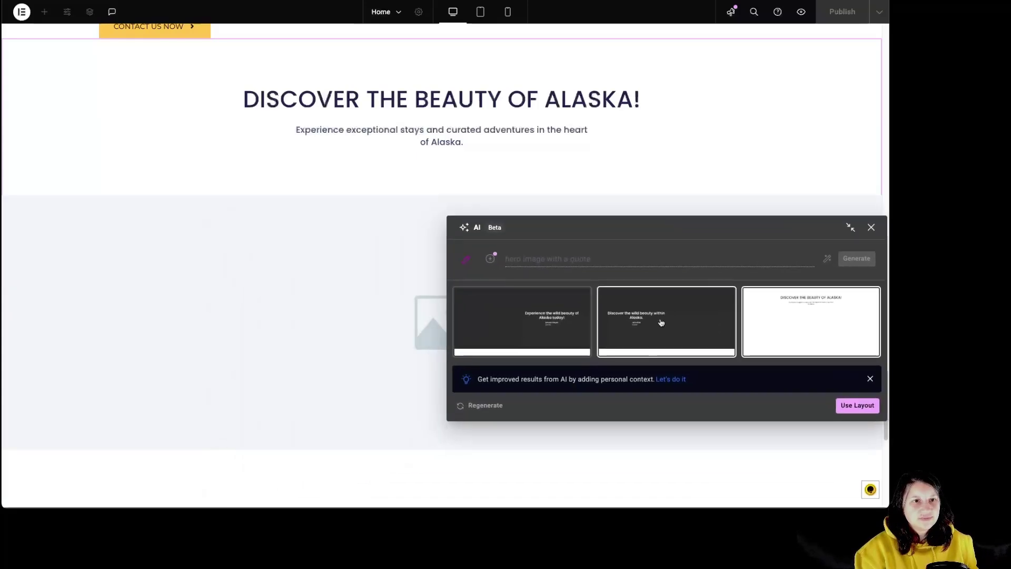
pyautogui.click(660, 323)
pyautogui.click(571, 340)
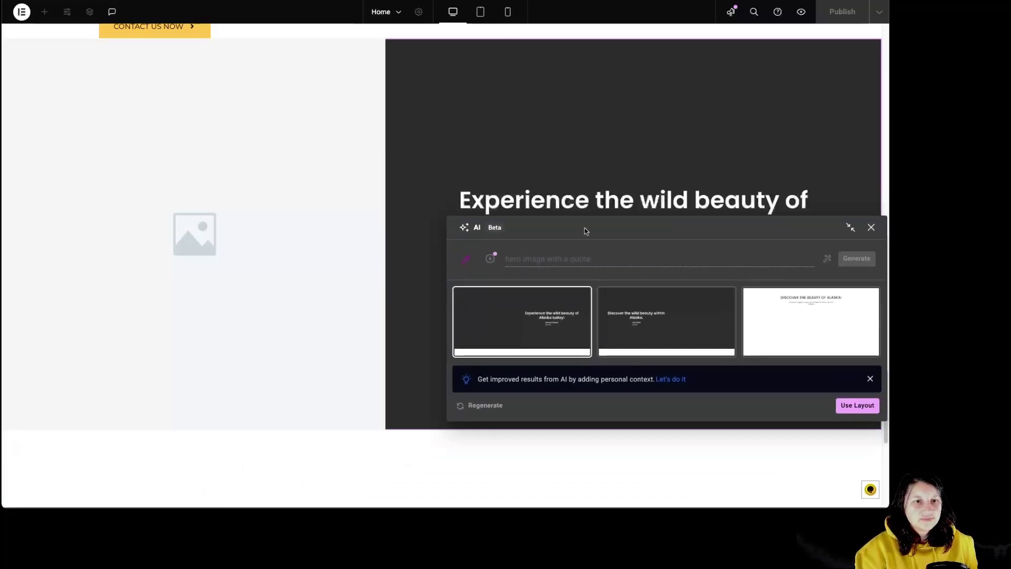
pyautogui.moveTo(586, 231); pyautogui.dragTo(185, 110)
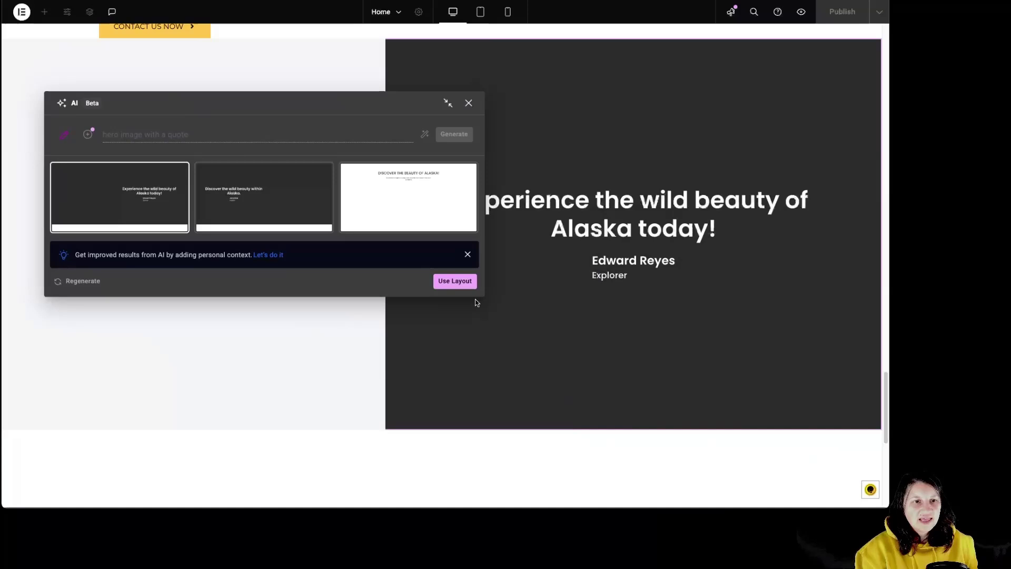
pyautogui.click(455, 281)
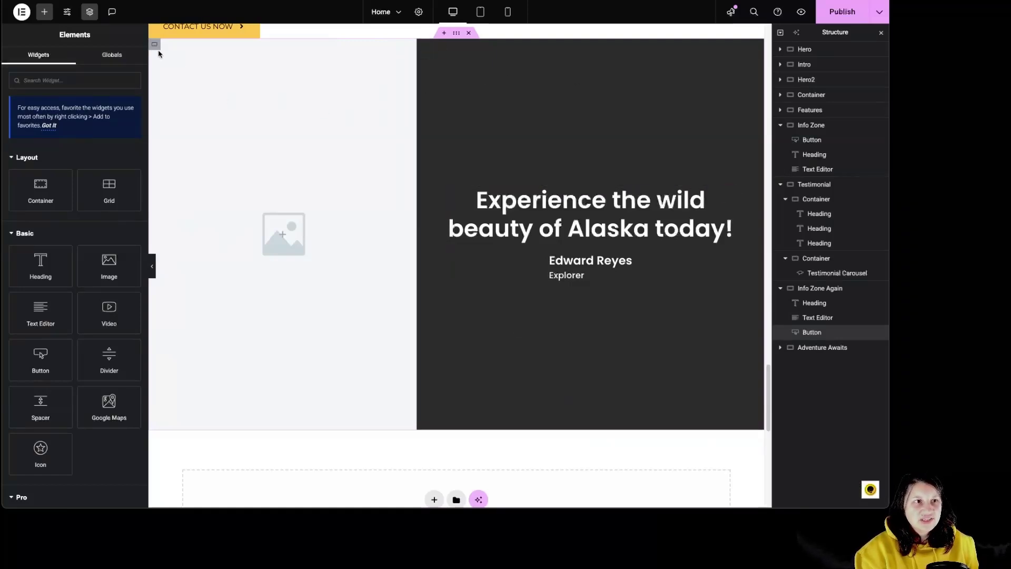
# Step: View the placeholder container's style settings, and add the media library photo of hands holding fresh pasta as the testimonial's image
pyautogui.click(155, 48)
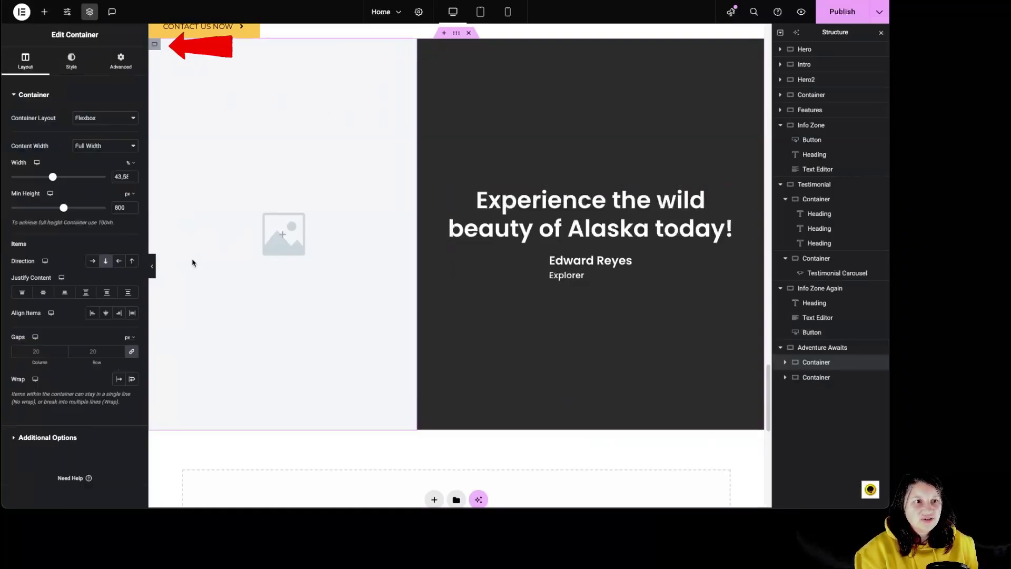
pyautogui.click(69, 65)
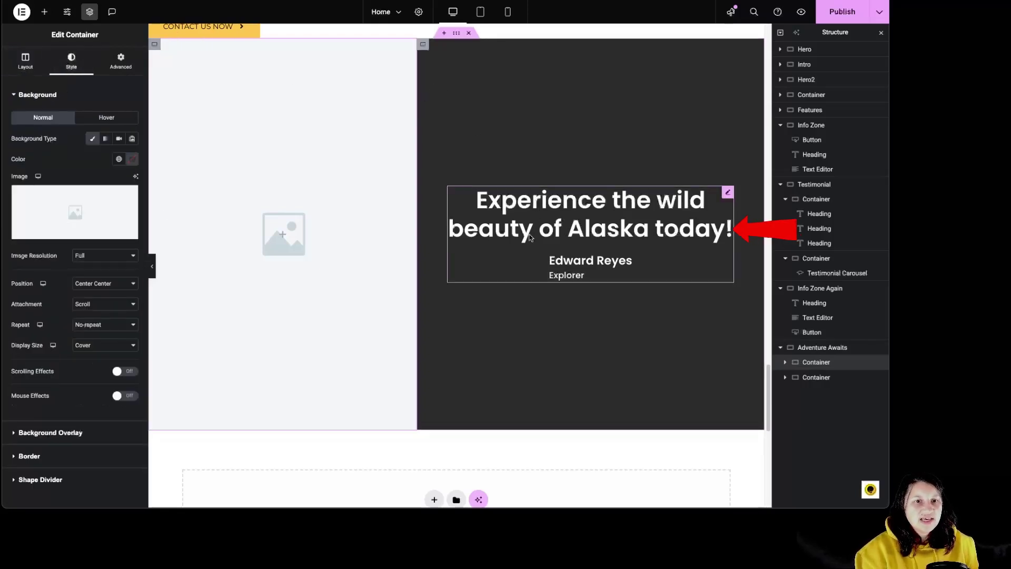
pyautogui.click(625, 230)
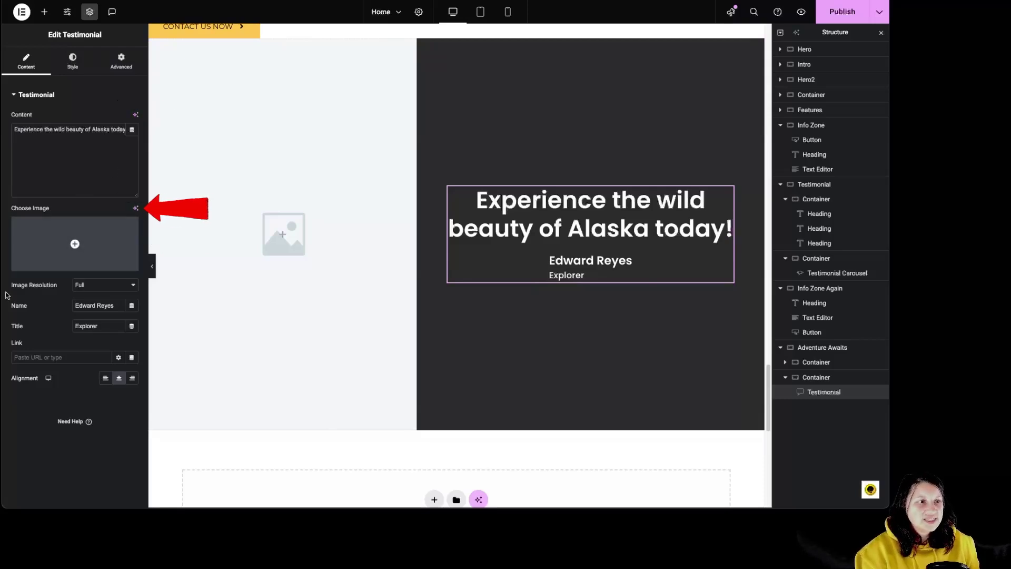
pyautogui.click(67, 241)
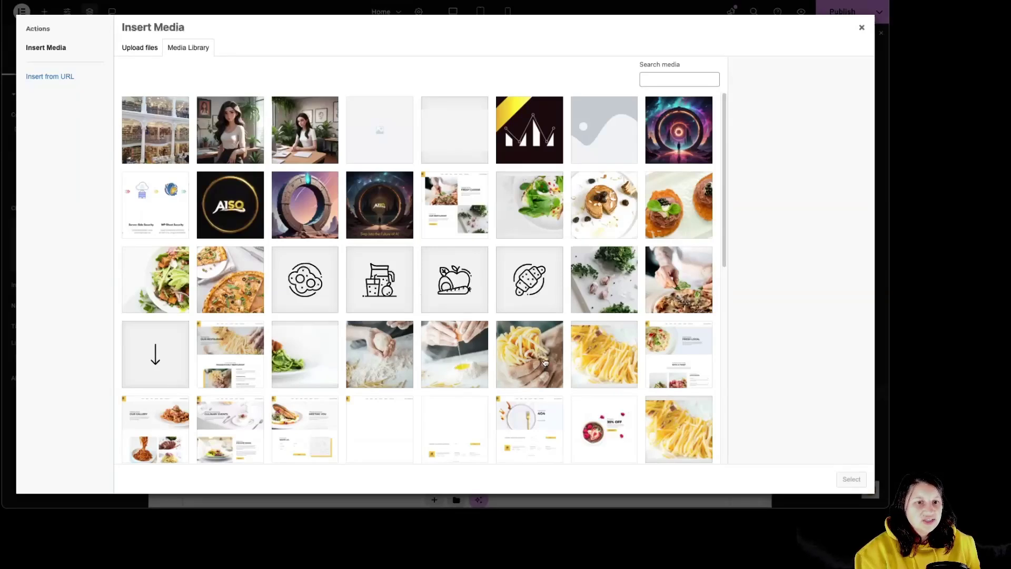
pyautogui.click(545, 362)
pyautogui.click(852, 478)
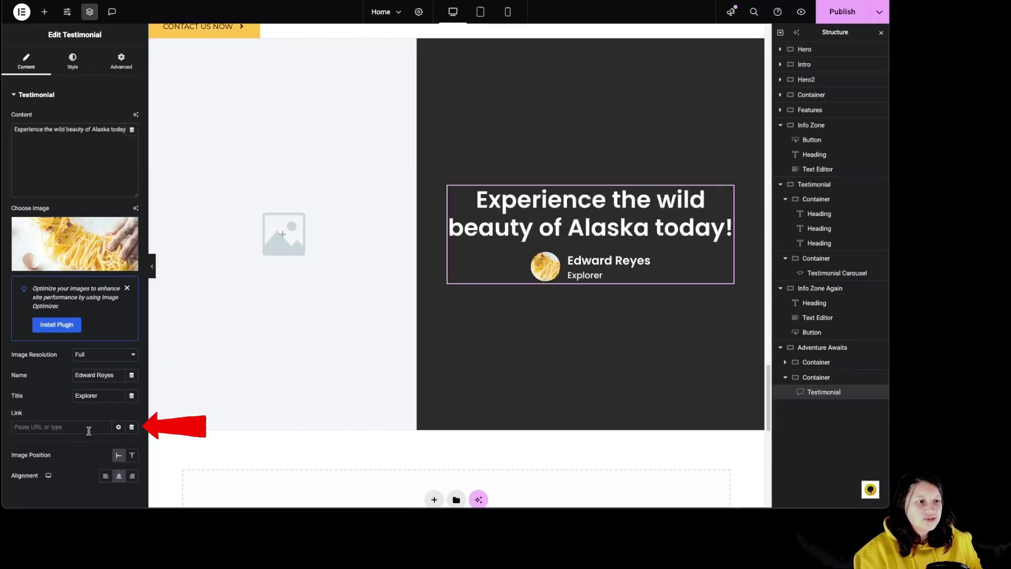
# Step: Try the testimonial's image position and alignment options, finishing with the image beside the name and left alignment
pyautogui.click(131, 455)
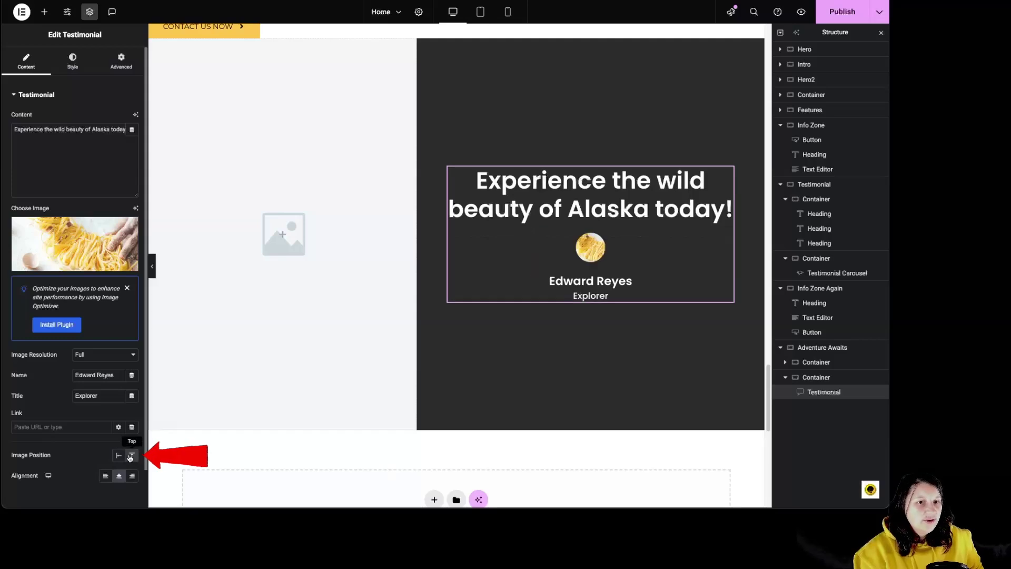
pyautogui.click(119, 456)
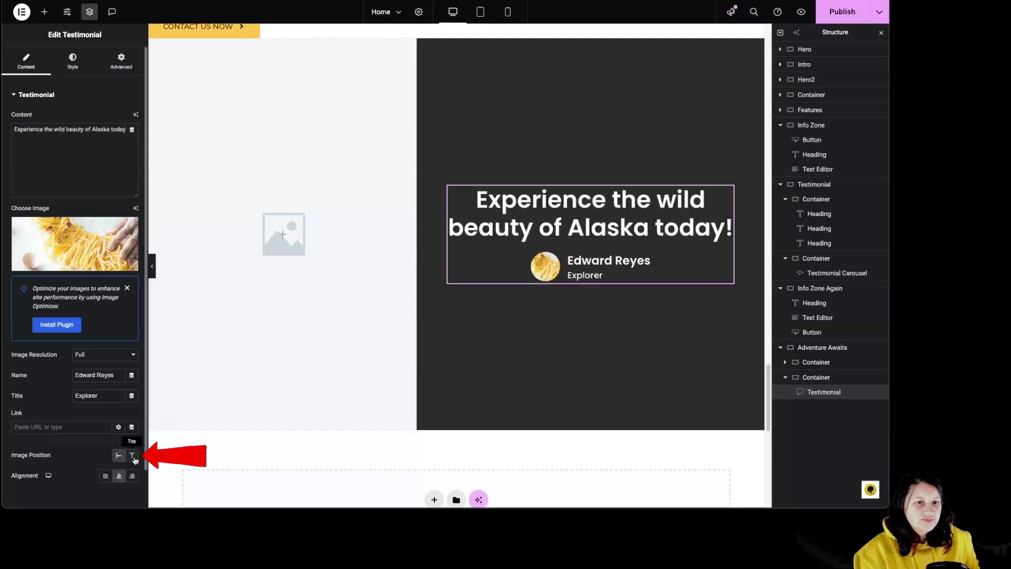
pyautogui.click(107, 479)
pyautogui.click(133, 478)
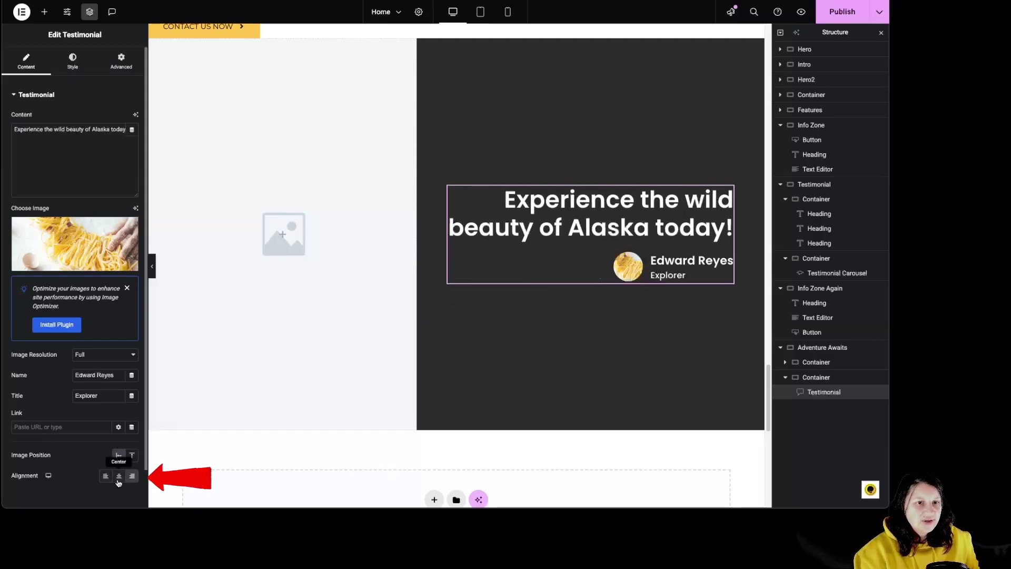
pyautogui.click(119, 478)
pyautogui.click(106, 479)
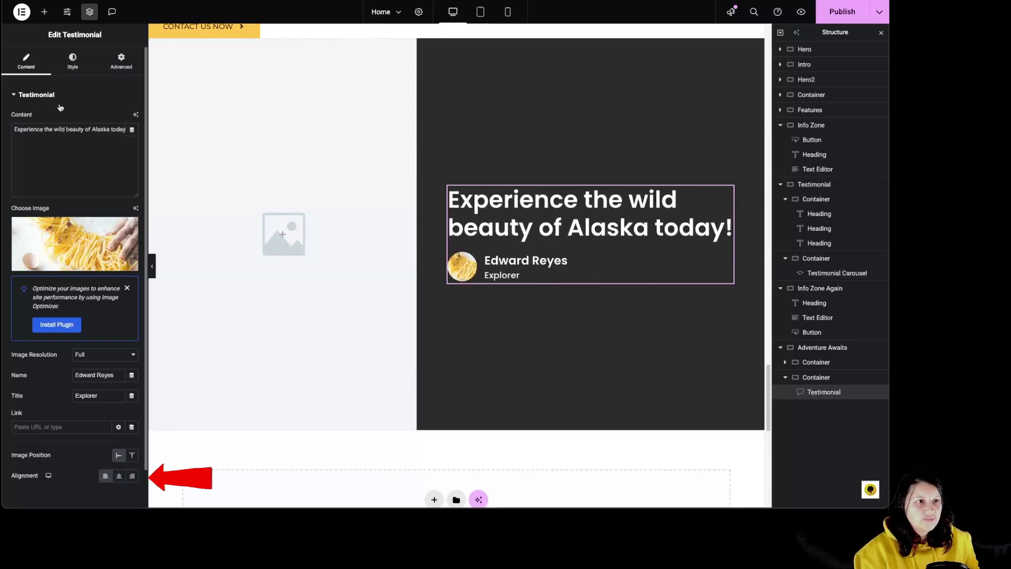
# Step: Set the testimonial quote's text color to light pink and check its typography settings
pyautogui.click(77, 73)
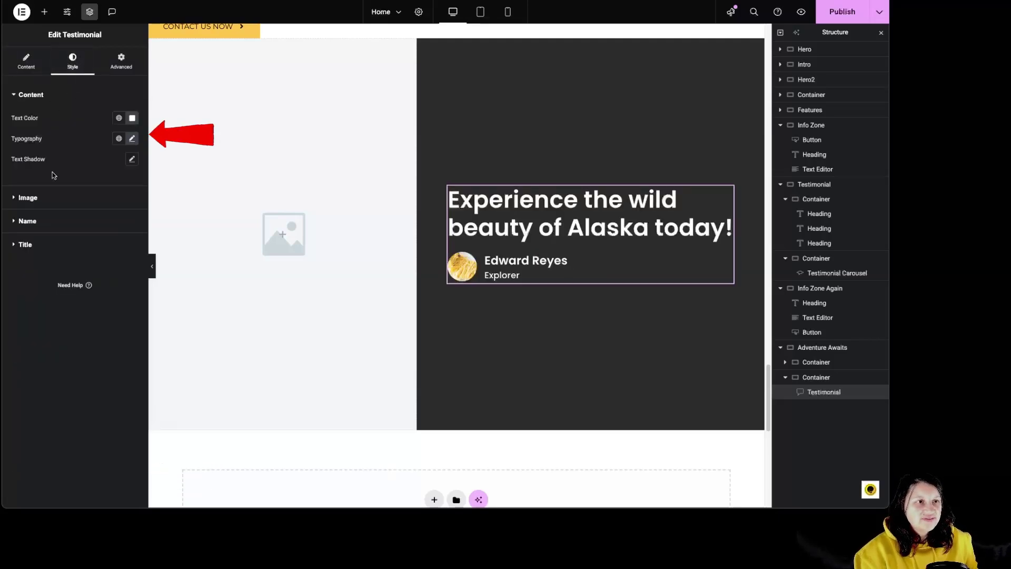
pyautogui.click(132, 117)
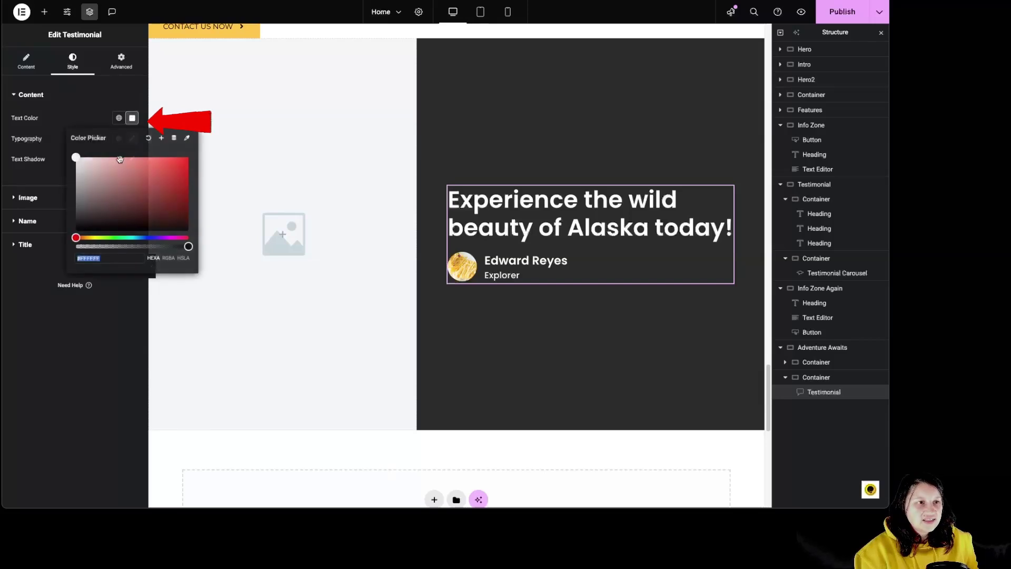
pyautogui.click(120, 156)
pyautogui.click(90, 115)
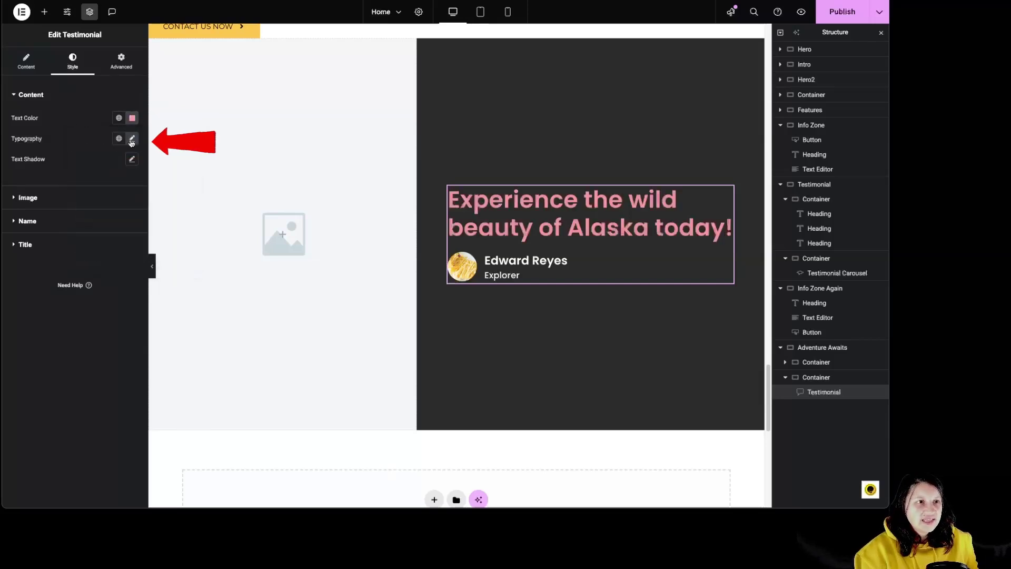
pyautogui.click(132, 138)
pyautogui.click(92, 141)
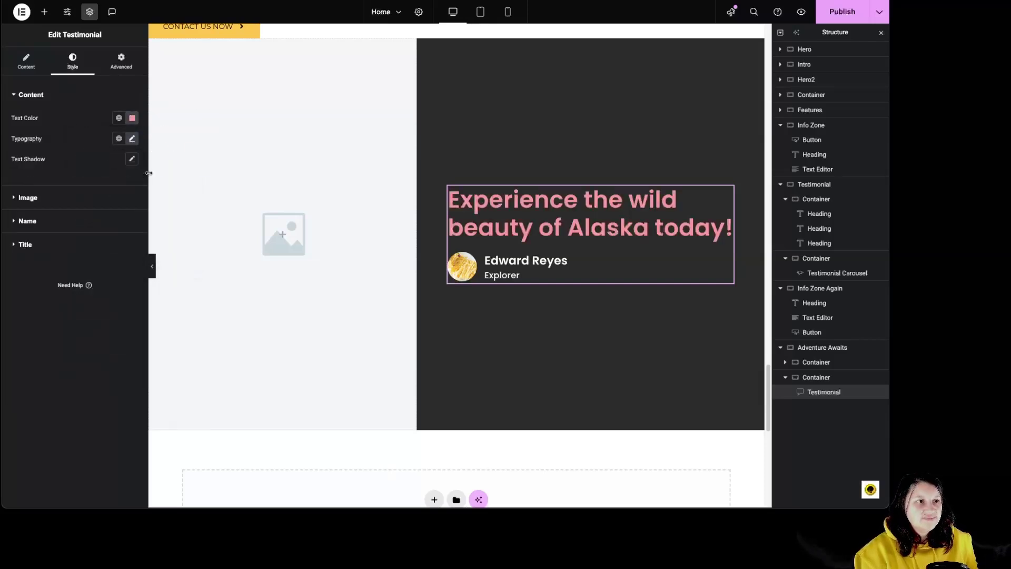
# Step: Set the testimonial image's size to 113 px and leave its border type at Default
pyautogui.click(109, 199)
pyautogui.moveTo(10, 157); pyautogui.dragTo(60, 152)
pyautogui.click(84, 182)
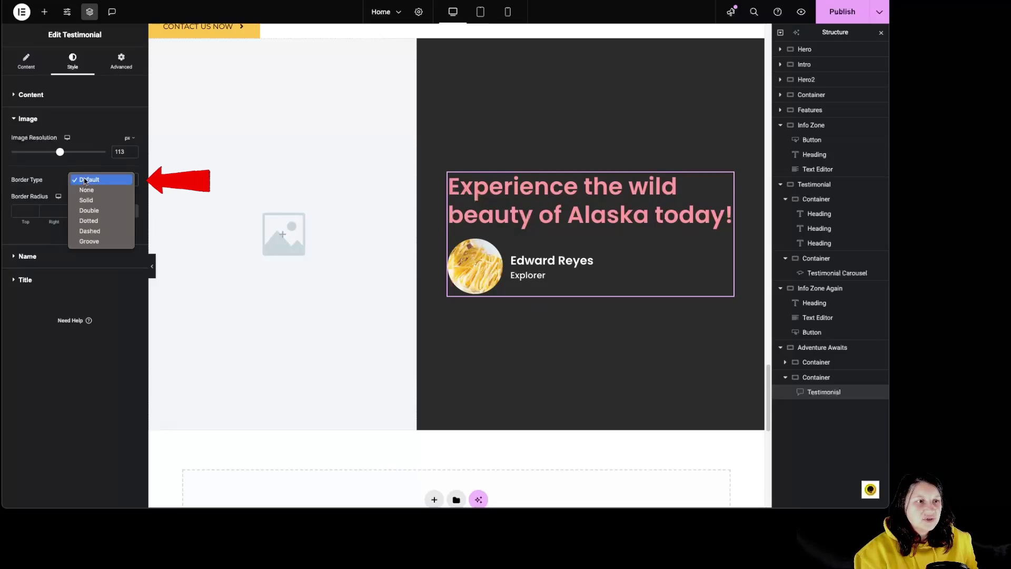
pyautogui.click(85, 180)
# Step: Change the text color of the testimonial's name to dark gray
pyautogui.click(55, 256)
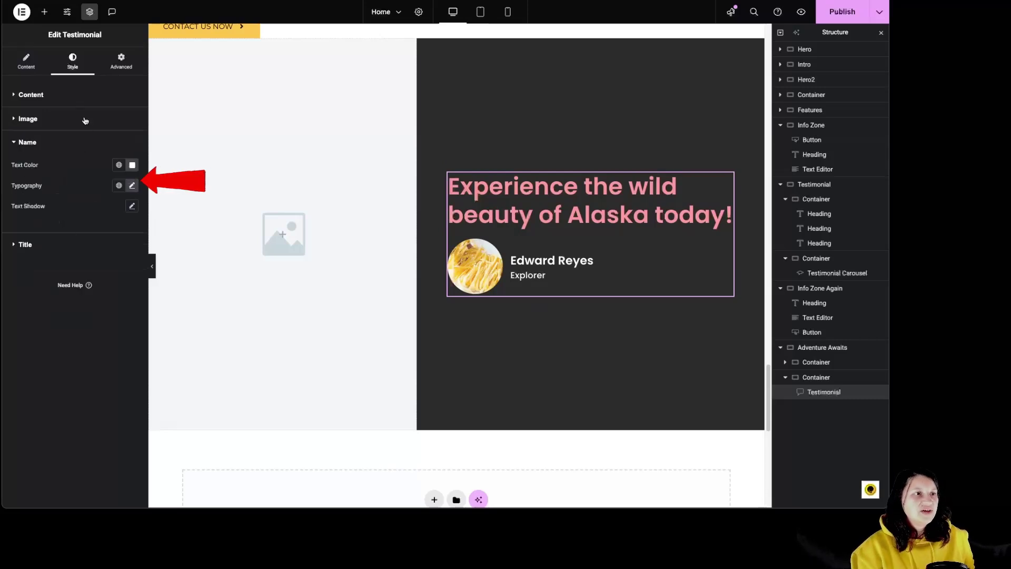
pyautogui.click(133, 166)
pyautogui.click(121, 204)
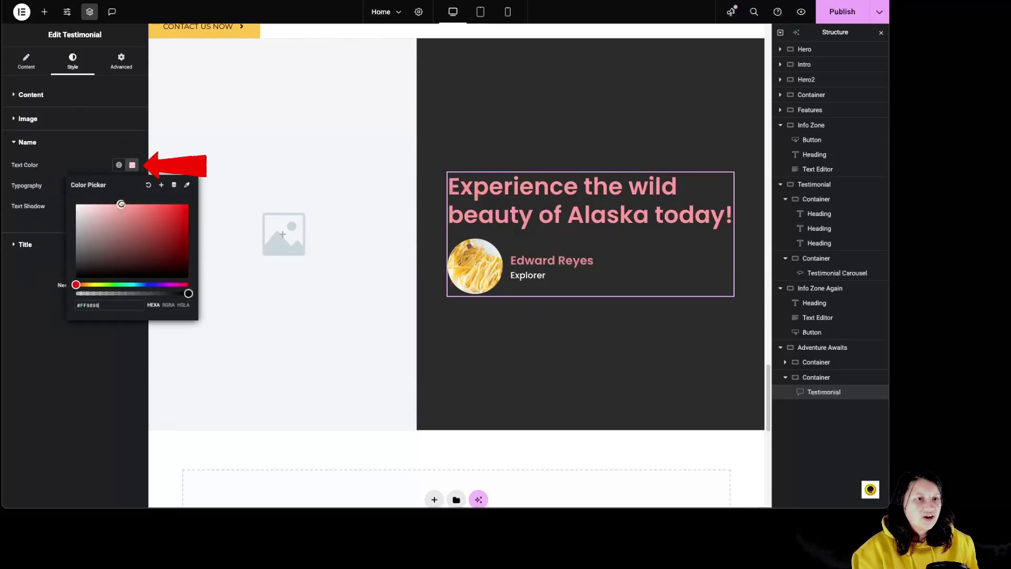
pyautogui.click(78, 249)
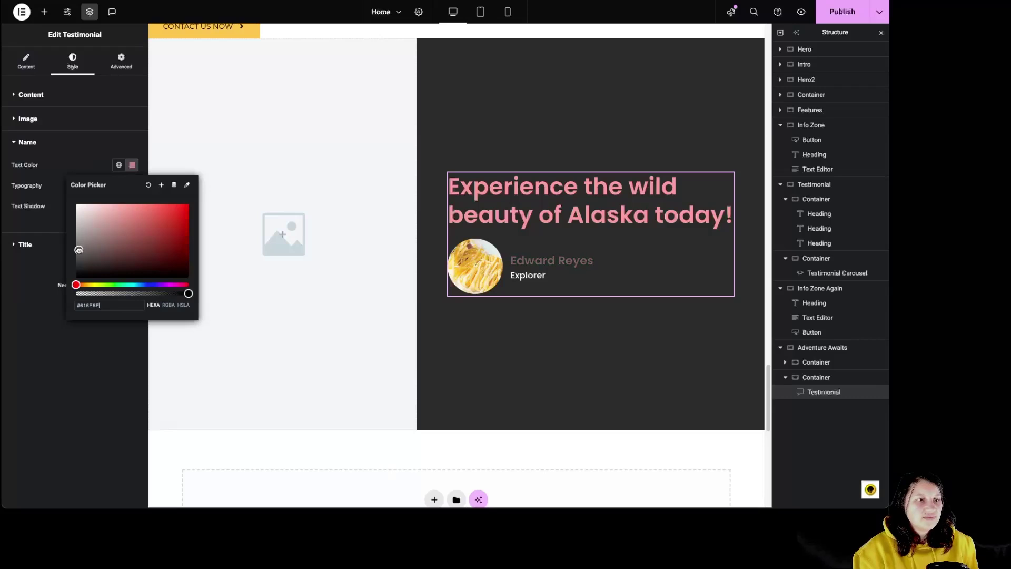
pyautogui.click(65, 152)
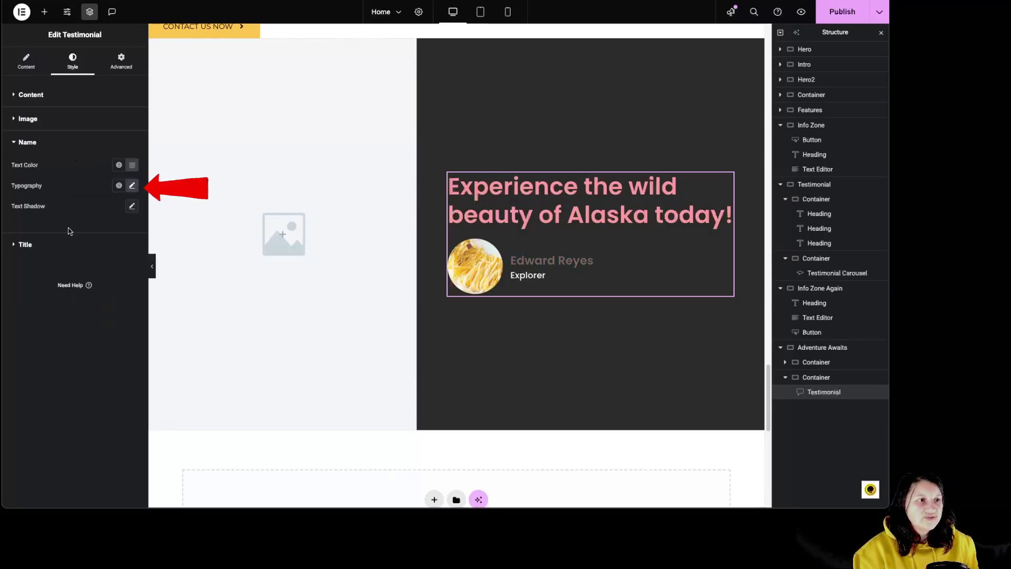
# Step: Change the text color of the testimonial's title "Explorer" to a light pinkish red
pyautogui.click(47, 248)
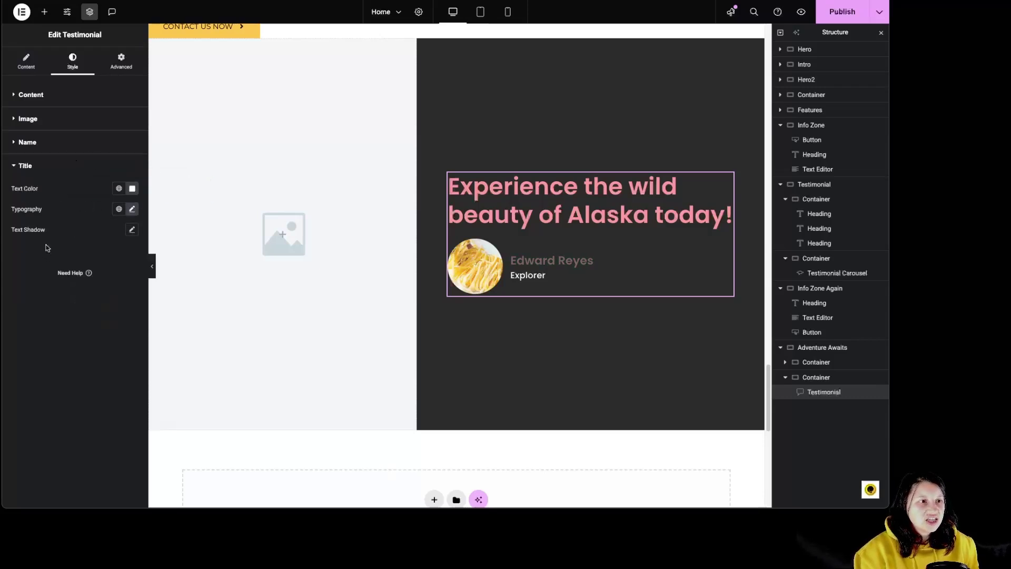
pyautogui.click(127, 190)
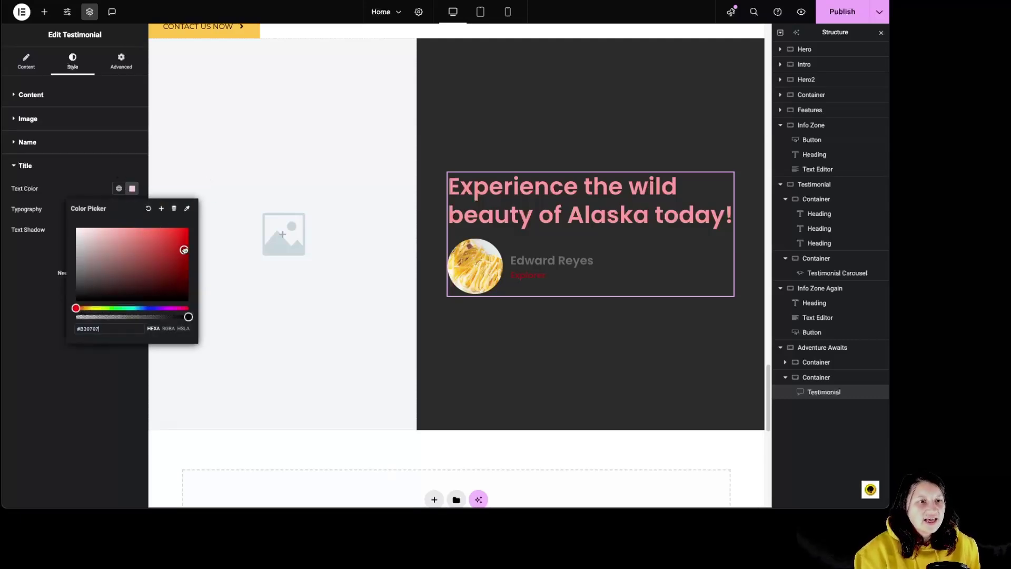
pyautogui.click(149, 226)
pyautogui.click(126, 171)
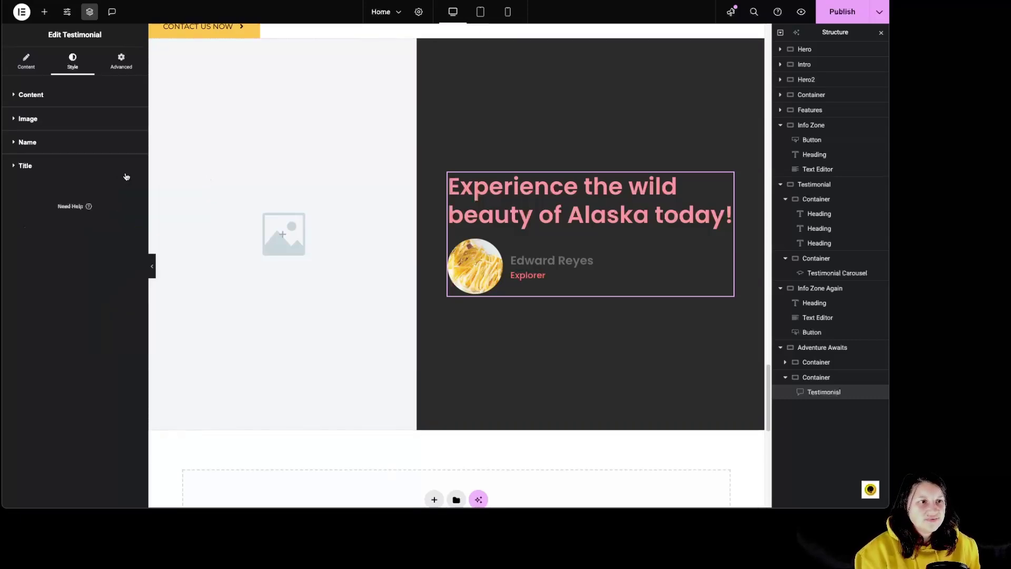
pyautogui.click(103, 162)
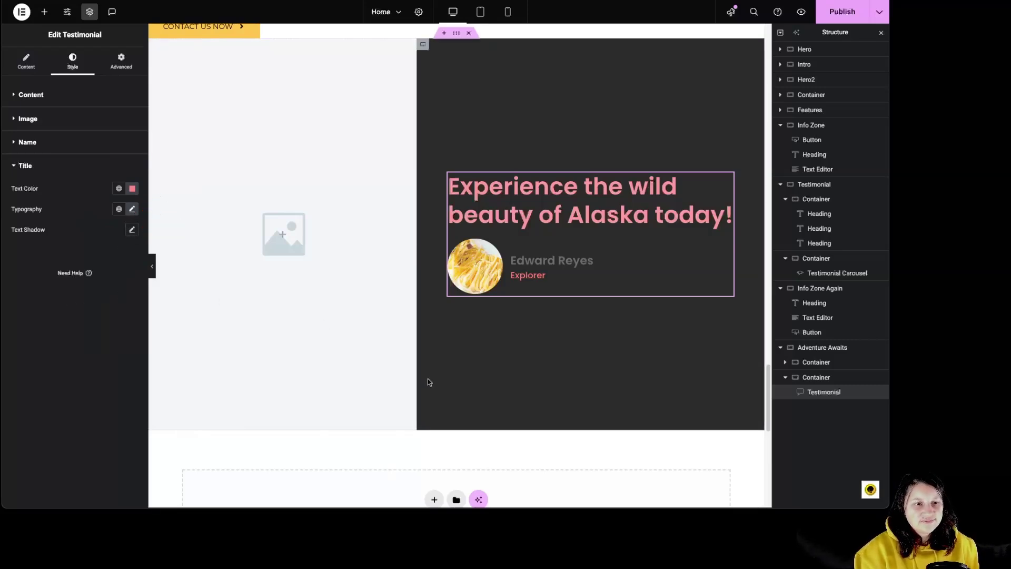
# Step: Delete the entire generated Adventure Awaits section from the page
pyautogui.scroll(1, 369, 210)
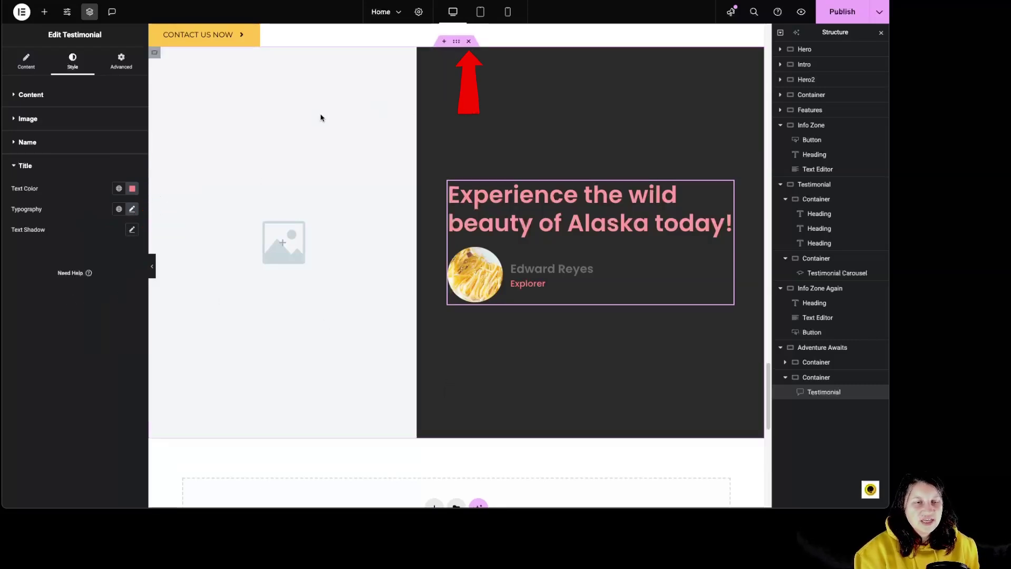
pyautogui.click(469, 42)
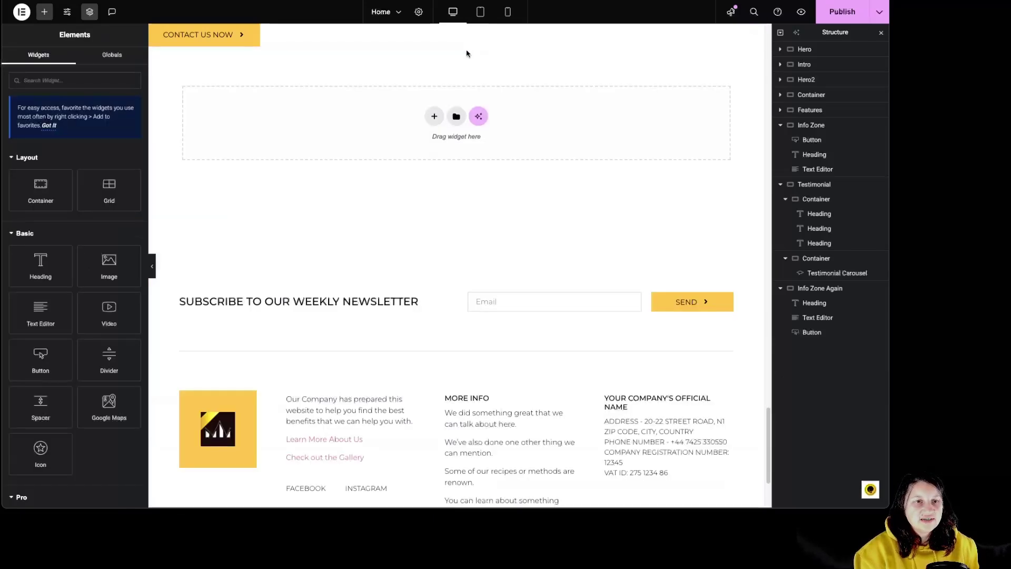
# Step: Open the block library from the empty section and look through the Clients and Contact categories
pyautogui.click(457, 117)
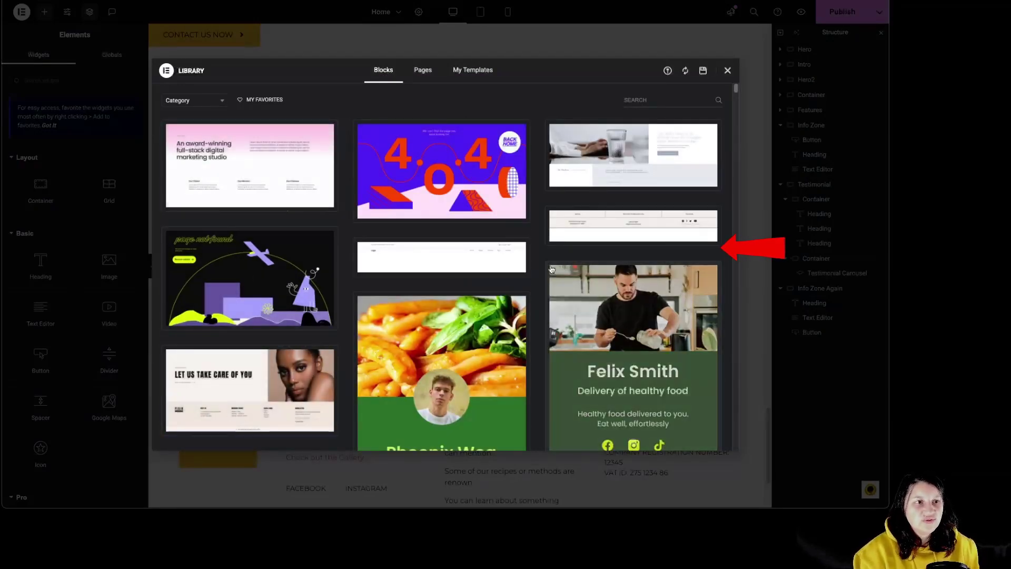
pyautogui.click(206, 102)
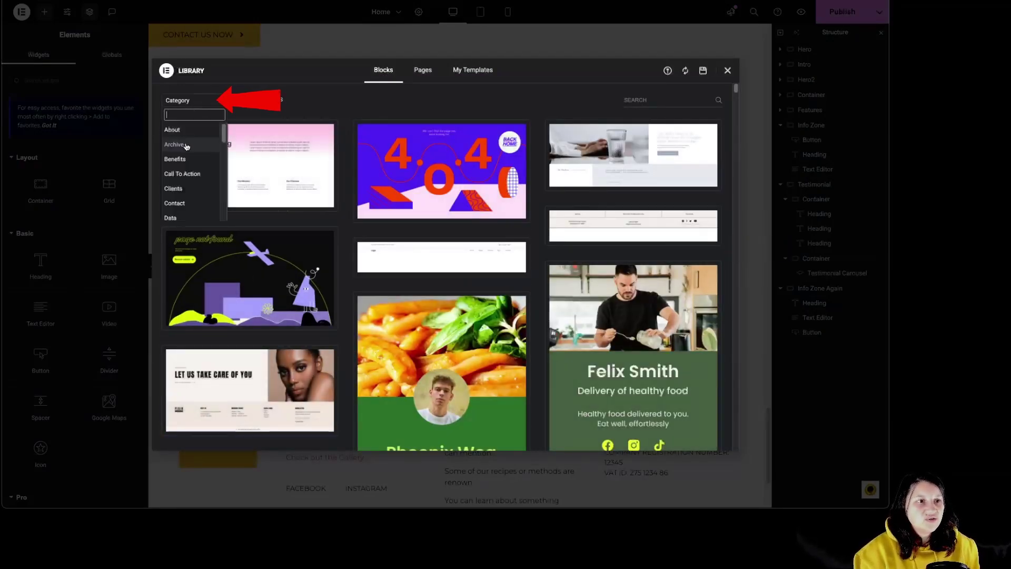
pyautogui.scroll(-1, 191, 184)
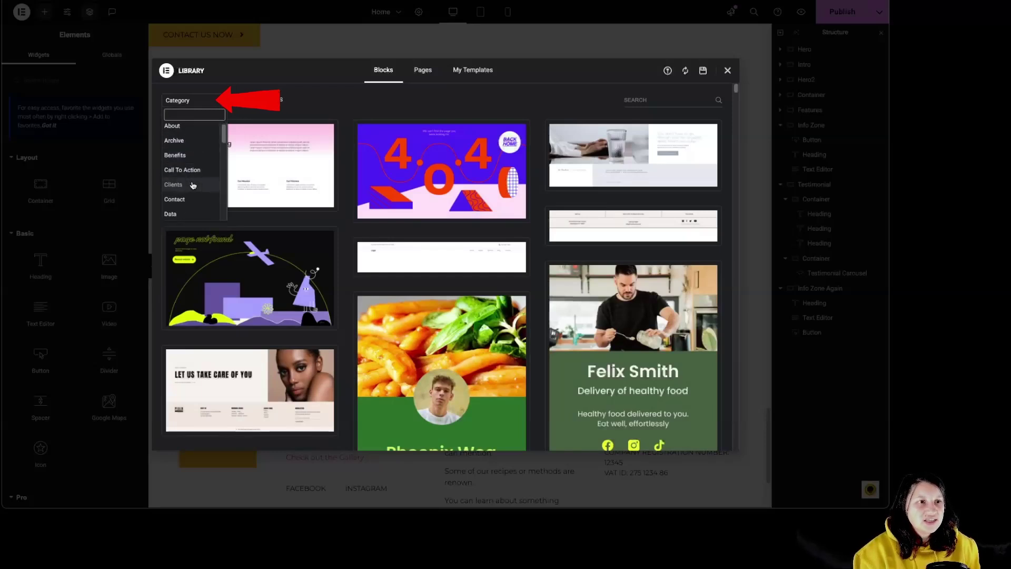
pyautogui.click(176, 184)
pyautogui.click(194, 101)
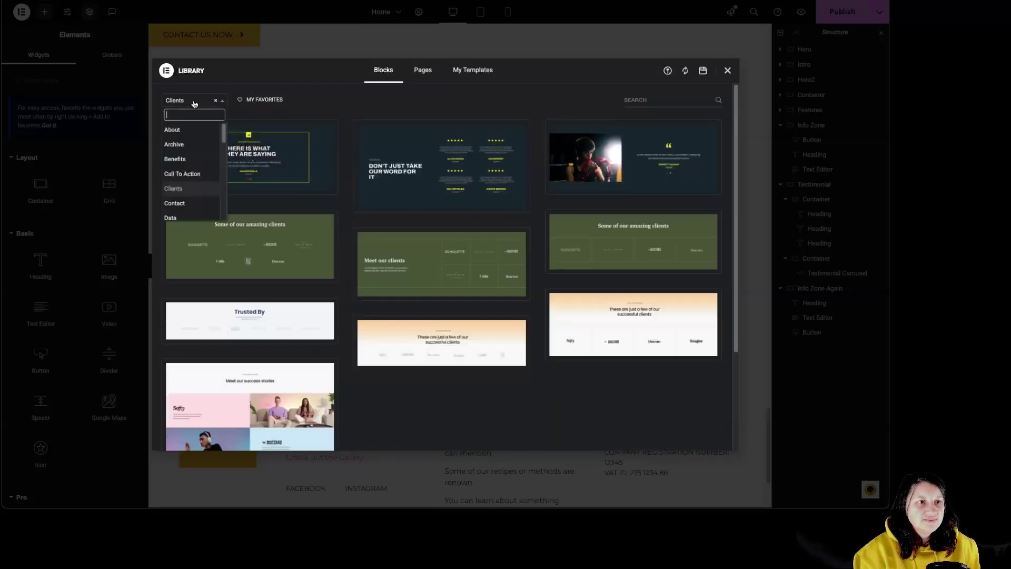
pyautogui.click(182, 203)
# Step: Filter the blocks by the Gallery category and insert the four-image gallery block with the headphones and sunglasses photos
pyautogui.click(193, 103)
pyautogui.scroll(-3, 208, 153)
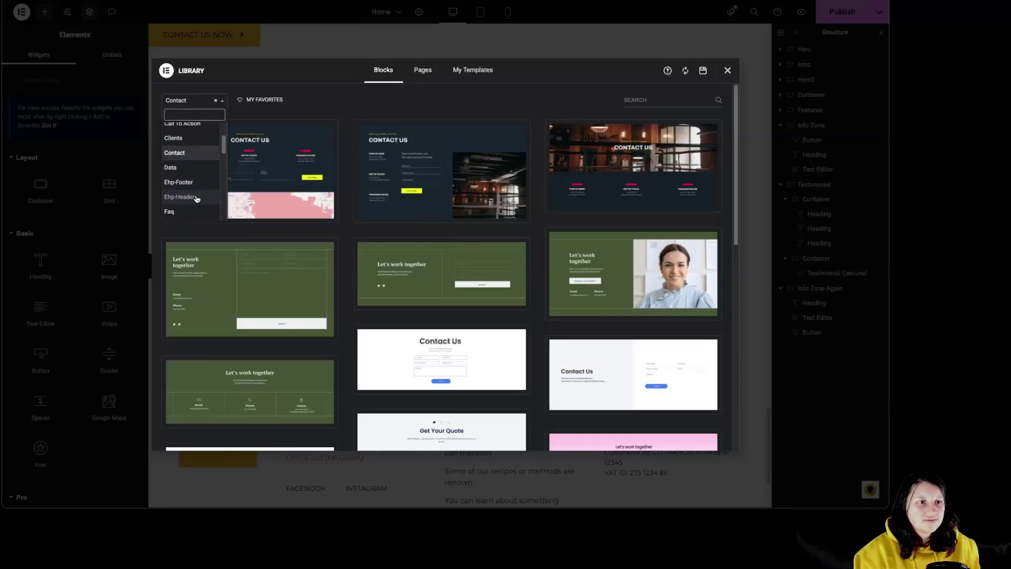
pyautogui.click(187, 174)
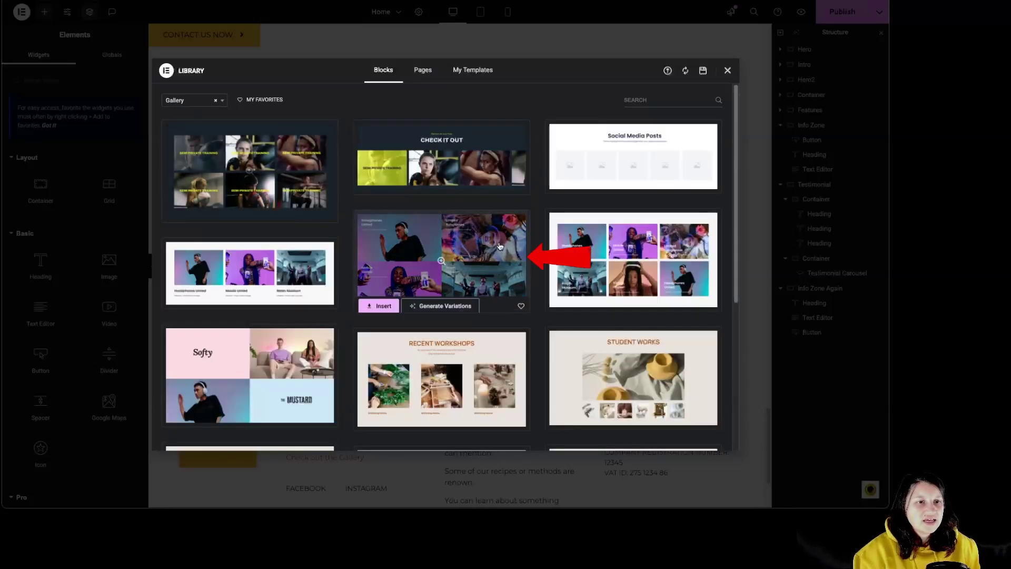
pyautogui.click(370, 305)
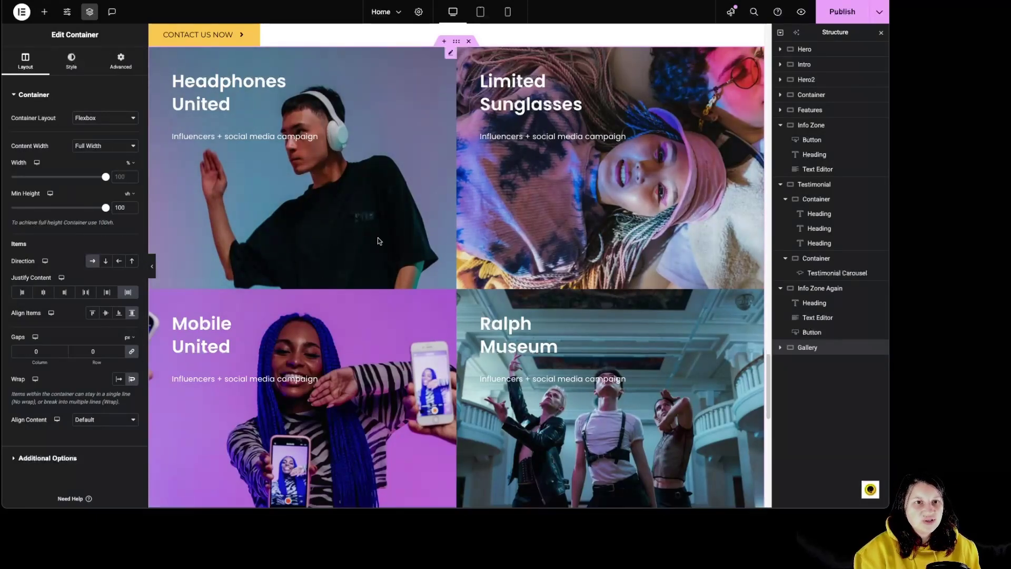
# Step: Replace the background image of the gallery's Headphones United call to action with the glowing portal picture from the media library
pyautogui.click(451, 57)
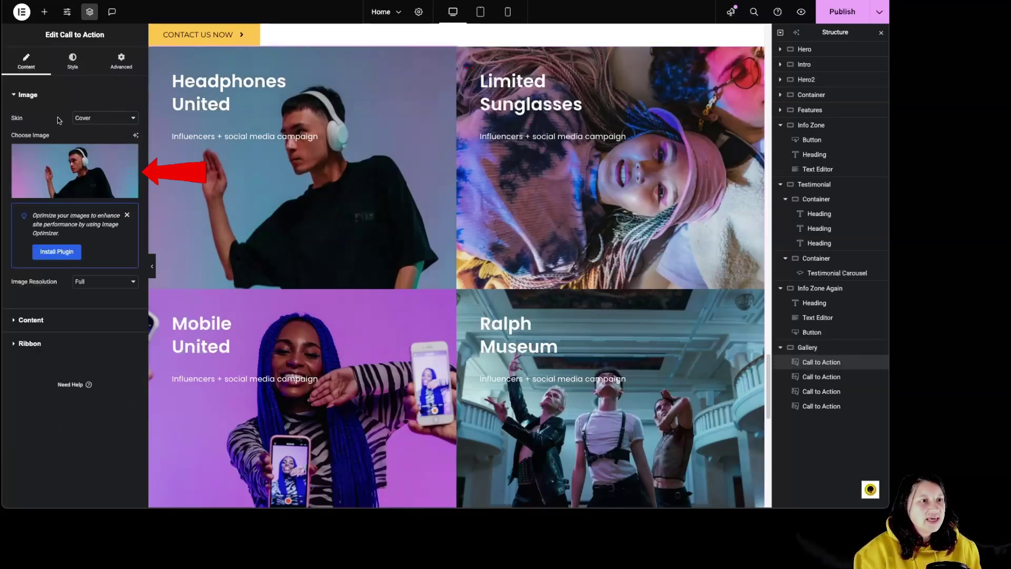
pyautogui.click(73, 167)
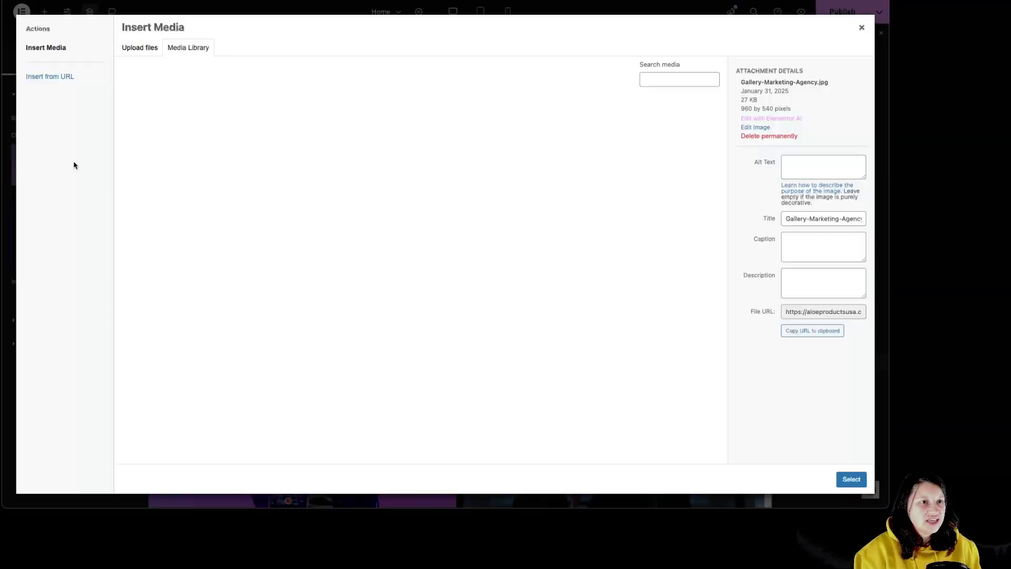
pyautogui.click(505, 205)
pyautogui.click(679, 205)
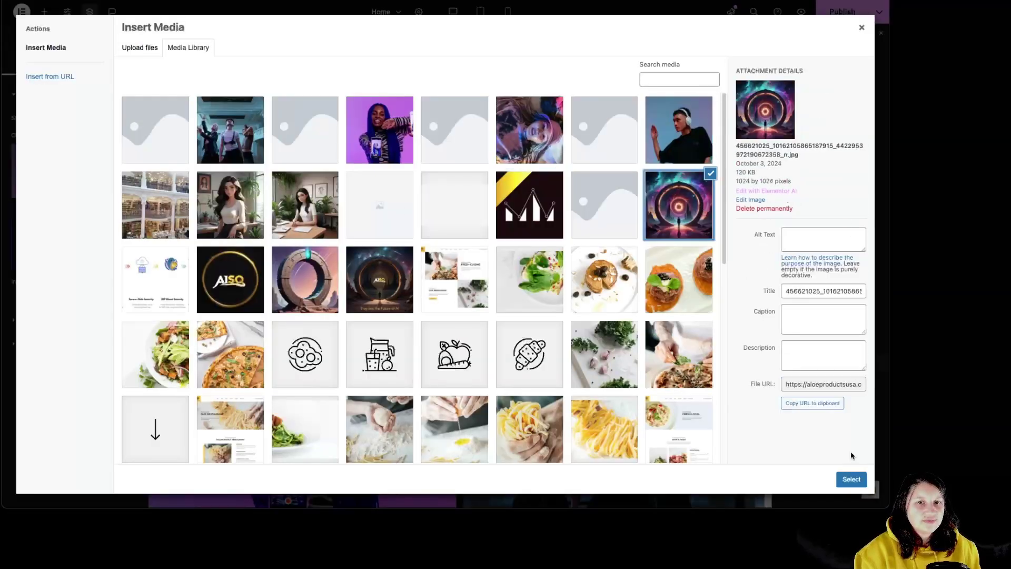
pyautogui.click(851, 479)
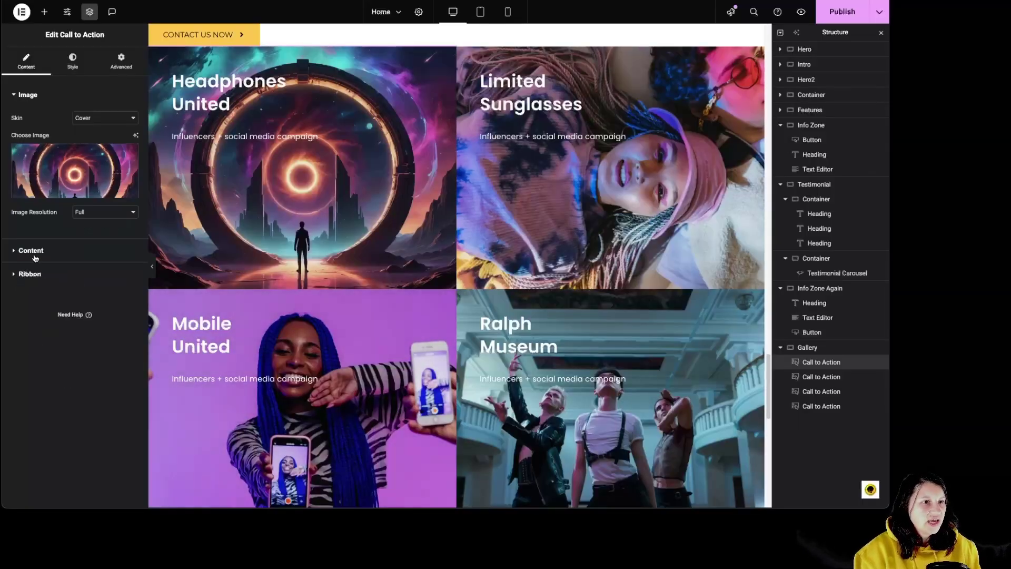
# Step: Try an icon as the call to action's graphic element, and use the pika.jpeg image of the woman at a desk instead
pyautogui.click(79, 249)
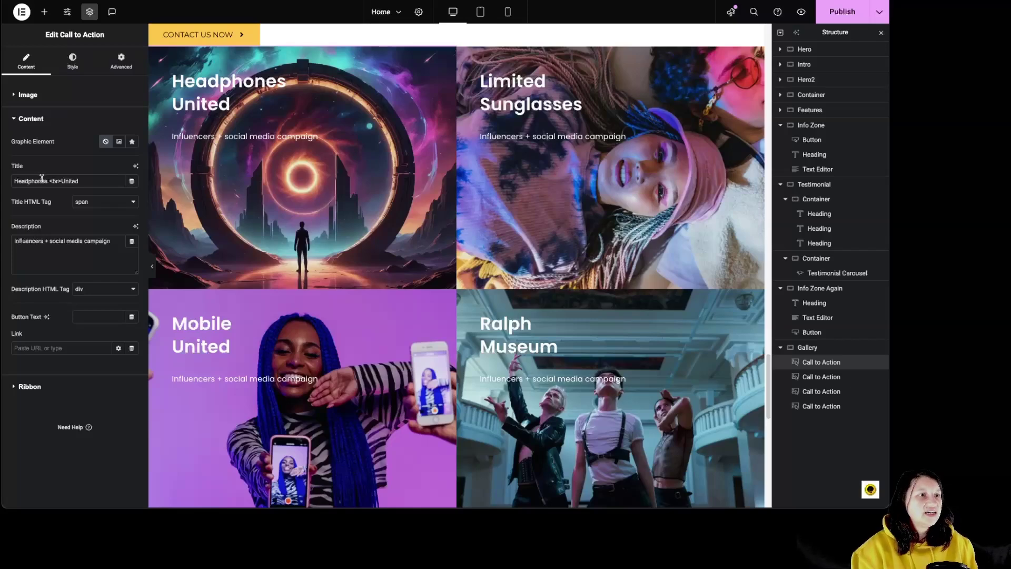
pyautogui.click(132, 141)
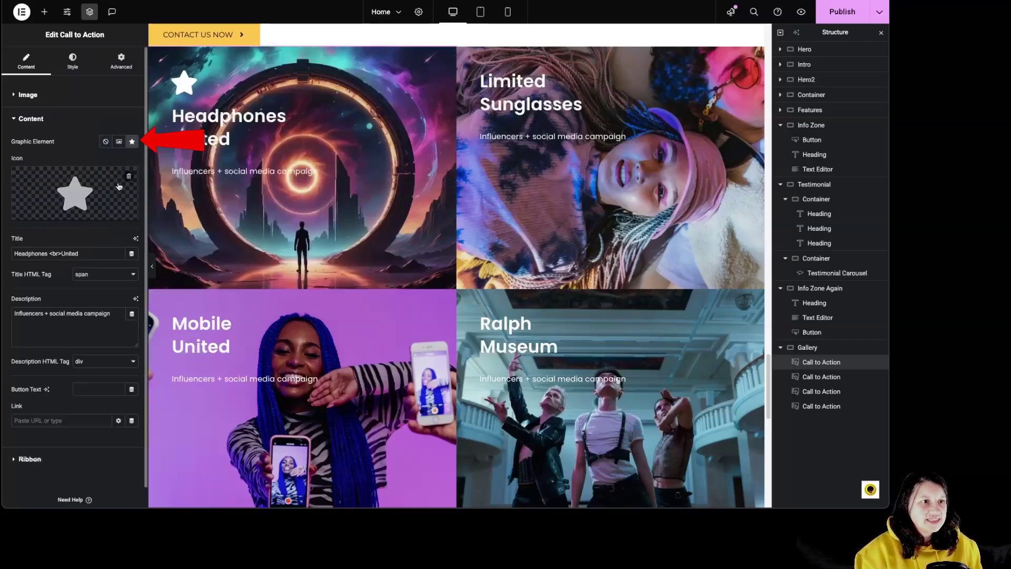
pyautogui.click(119, 142)
pyautogui.click(96, 181)
pyautogui.click(287, 227)
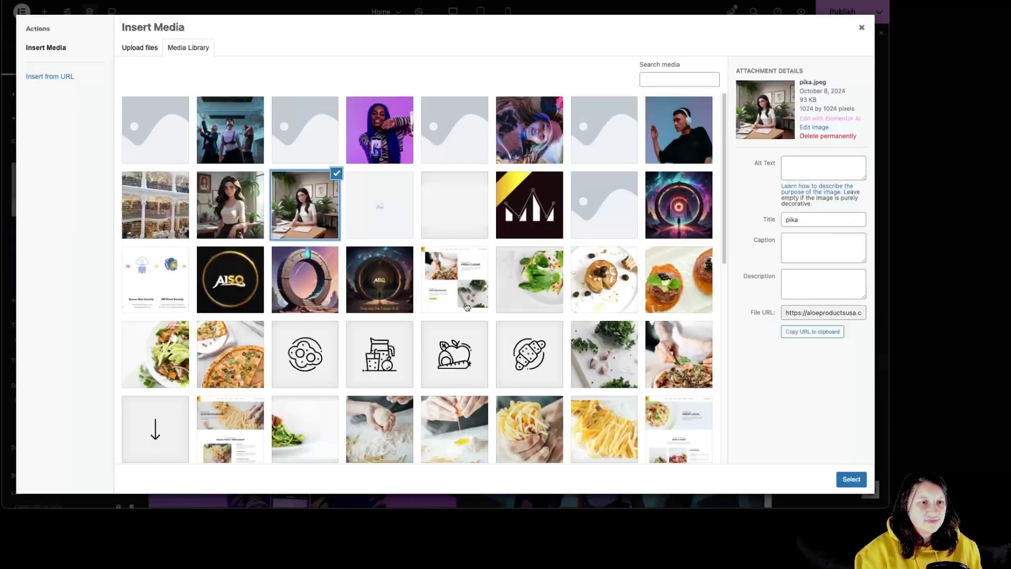
pyautogui.click(850, 479)
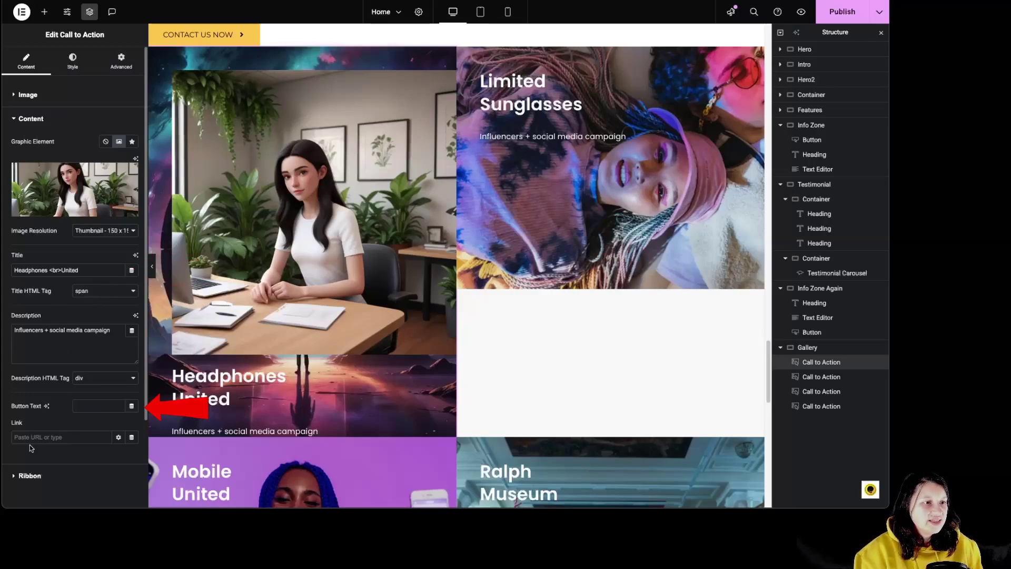
# Step: Set the call to action's button text to "read more" and its ribbon title to "popular"
pyautogui.click(91, 408)
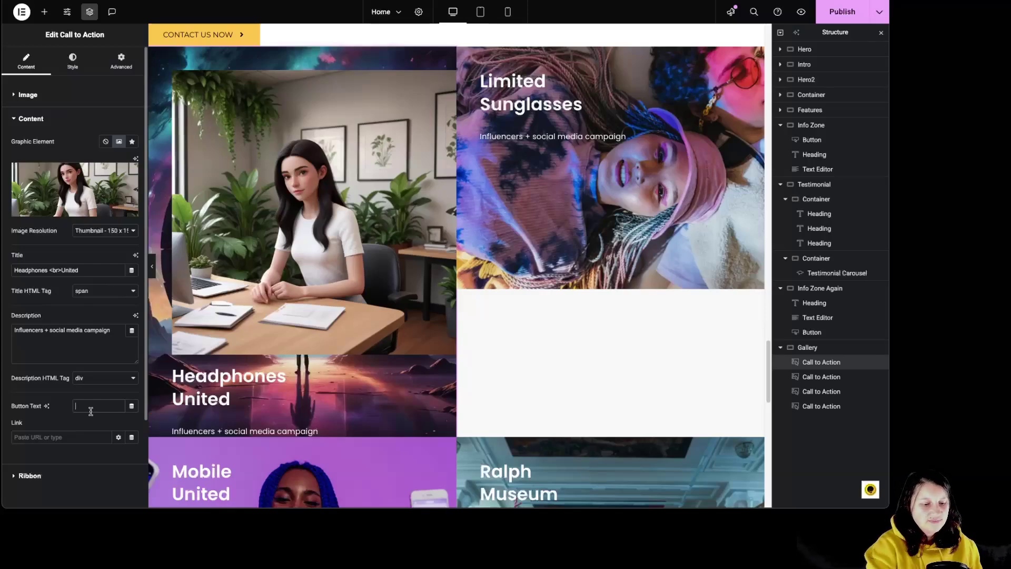
pyautogui.write('read more')
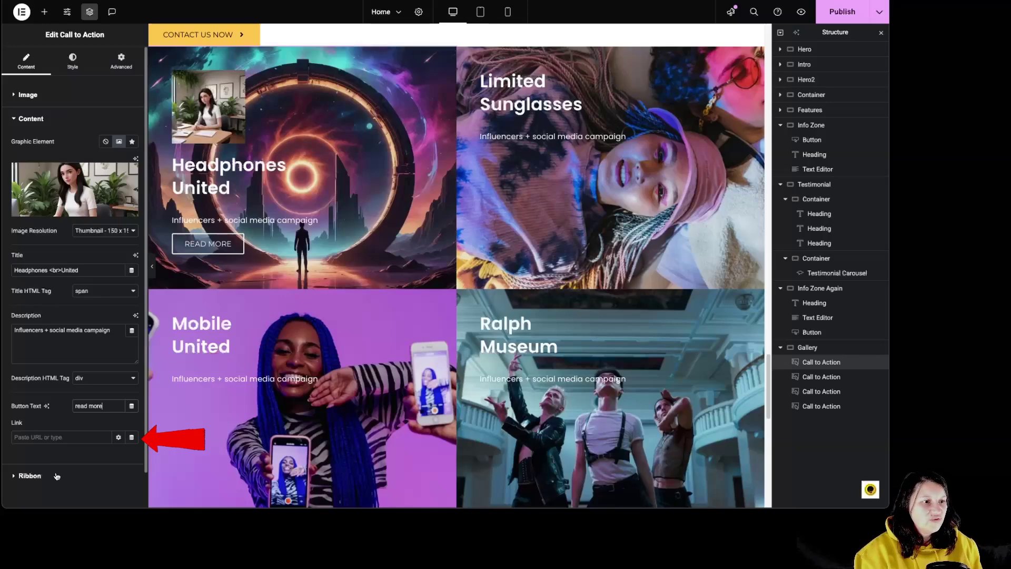
pyautogui.click(30, 476)
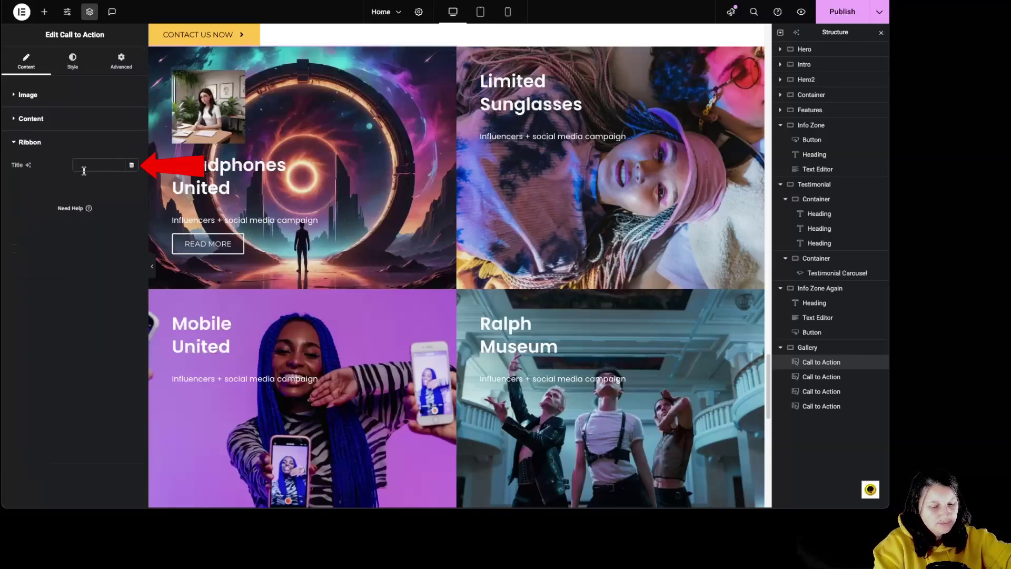
pyautogui.write('popular')
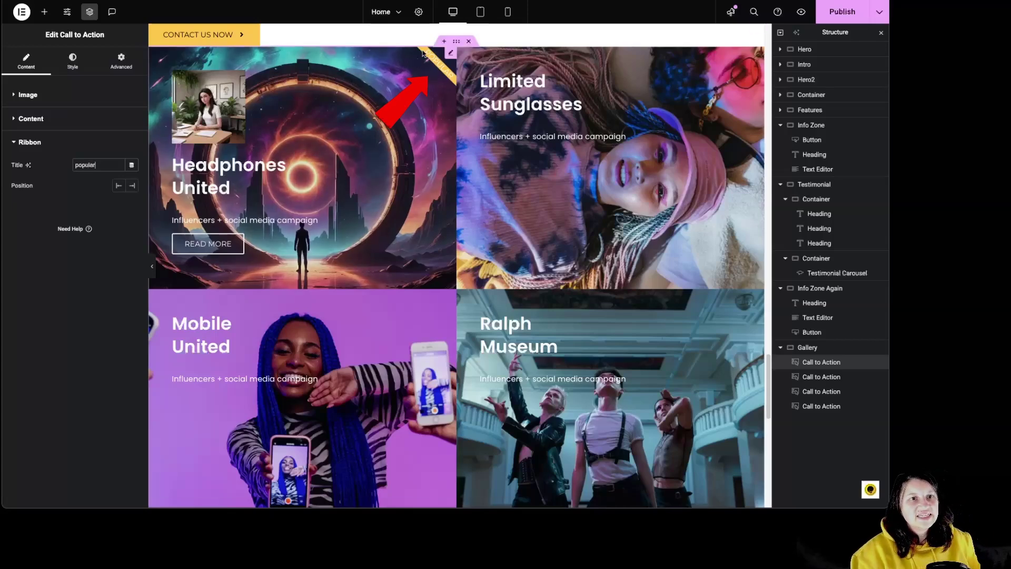
# Step: Change the background image of the Headphones United call to action to the yellow pasta photo from the media library
pyautogui.click(72, 65)
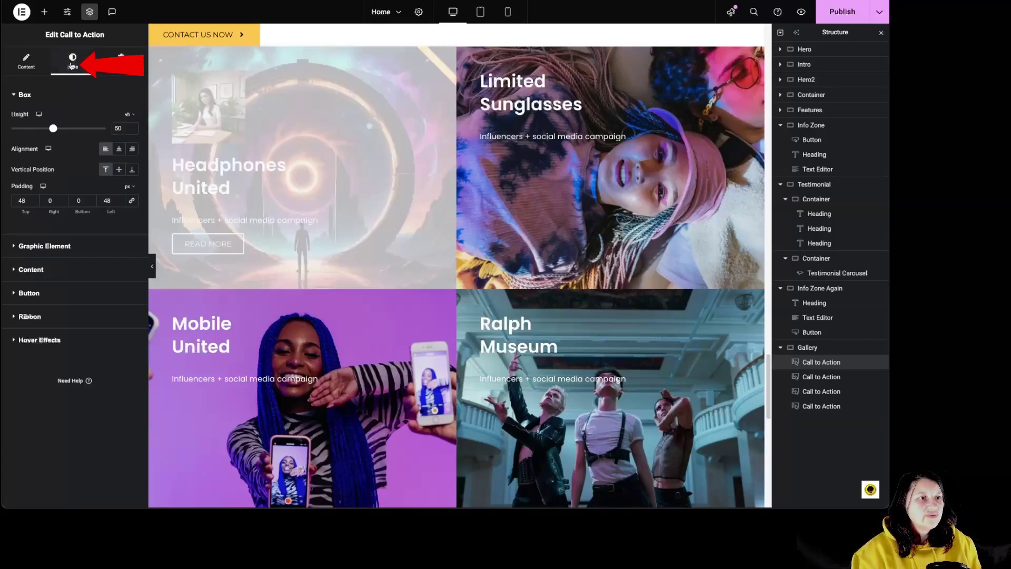
pyautogui.click(36, 69)
pyautogui.moveTo(90, 176)
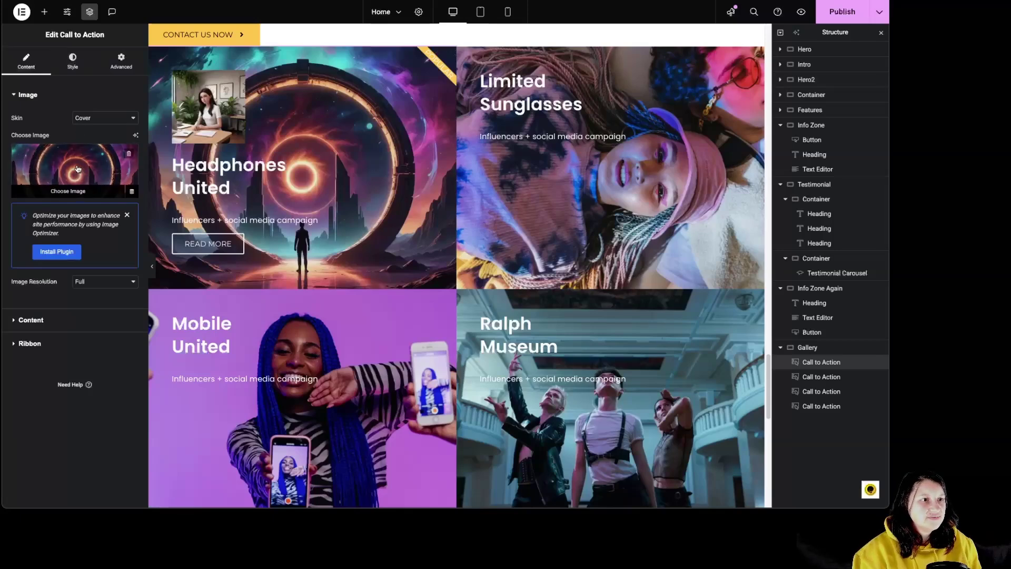
pyautogui.click(93, 166)
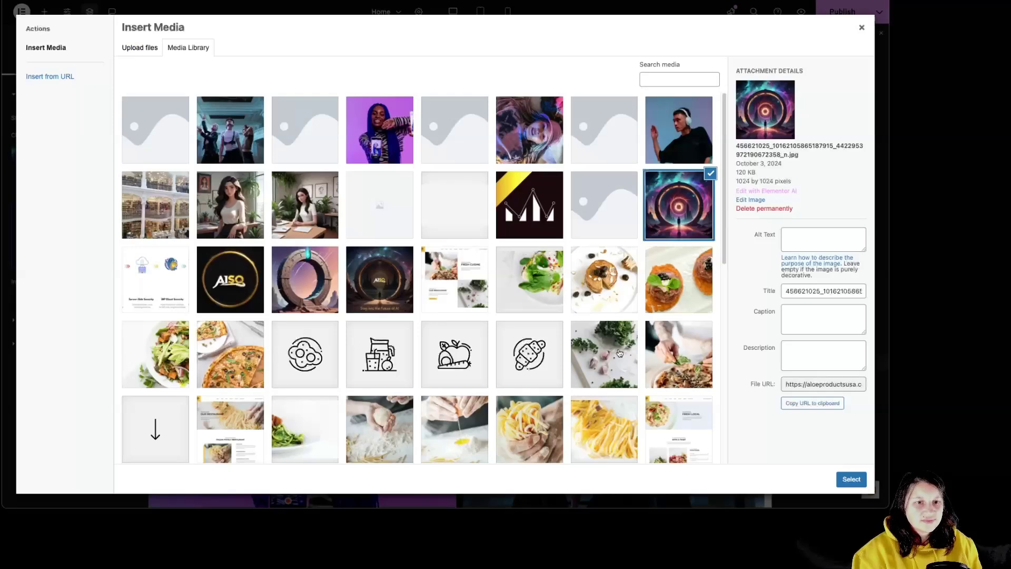
pyautogui.click(623, 437)
pyautogui.click(854, 479)
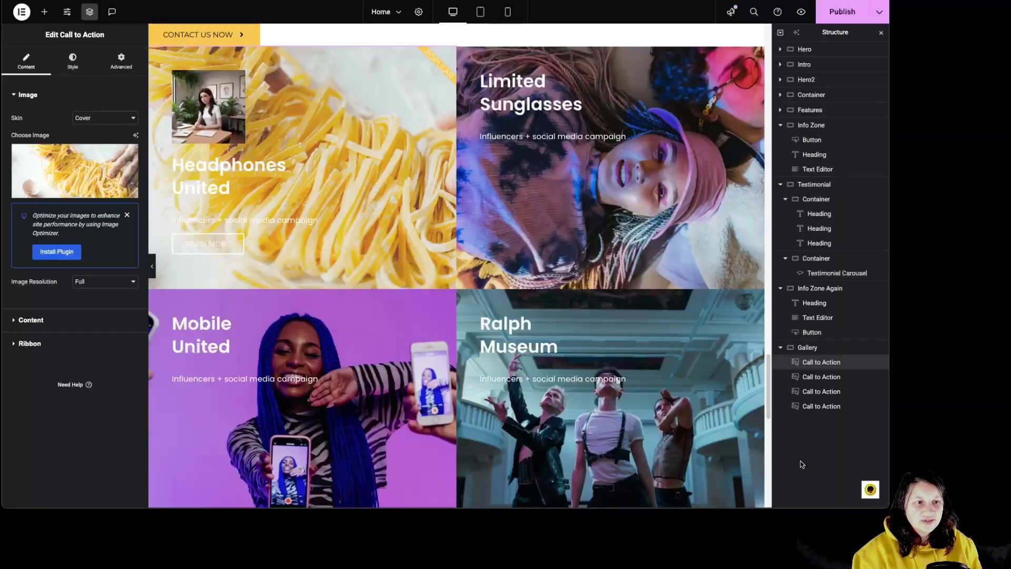
# Step: Set the call to action's box height to 26 vh and try center alignment, keeping it left-aligned
pyautogui.click(64, 60)
pyautogui.moveTo(55, 132); pyautogui.dragTo(30, 139)
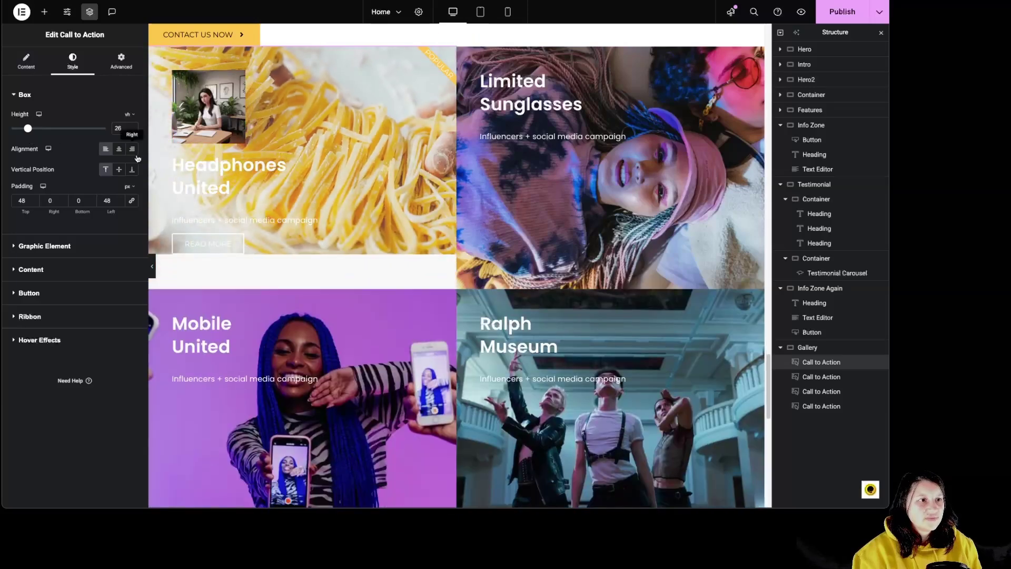
pyautogui.click(120, 150)
pyautogui.click(120, 151)
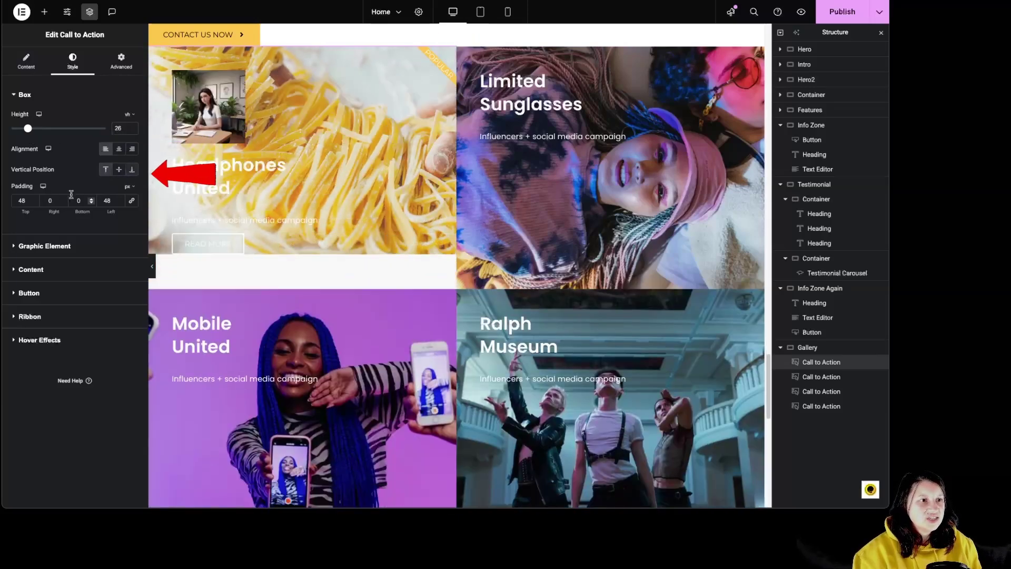
# Step: Style the graphic element with 86 px spacing, 45% width and a 200 px border radius
pyautogui.click(65, 248)
pyautogui.moveTo(11, 153); pyautogui.dragTo(92, 152)
pyautogui.moveTo(11, 183); pyautogui.dragTo(51, 183)
pyautogui.moveTo(14, 235); pyautogui.dragTo(105, 234)
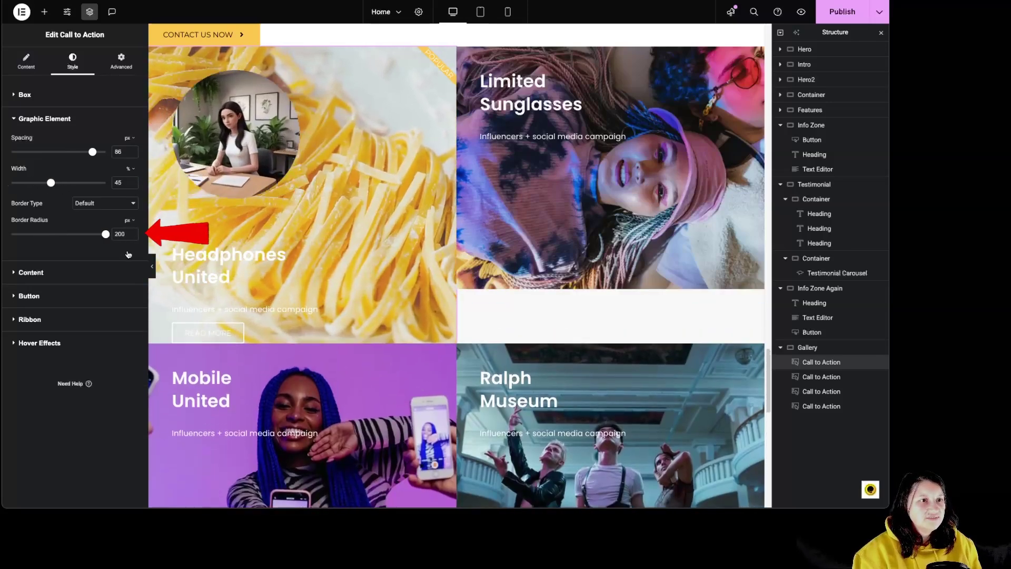
# Step: Set the title spacing of the call to action to 0 px and check the title's typography options
pyautogui.click(44, 278)
pyautogui.moveTo(41, 230)
pyautogui.mouseDown()
pyautogui.moveTo(18, 230)
pyautogui.moveTo(84, 232)
pyautogui.moveTo(11, 230)
pyautogui.mouseUp()
pyautogui.click(132, 179)
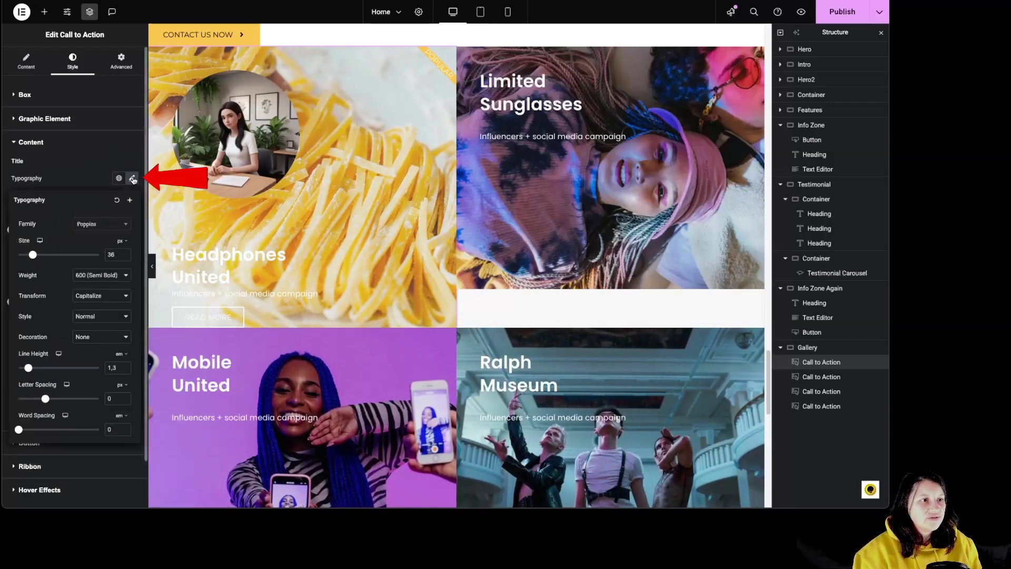
pyautogui.click(132, 178)
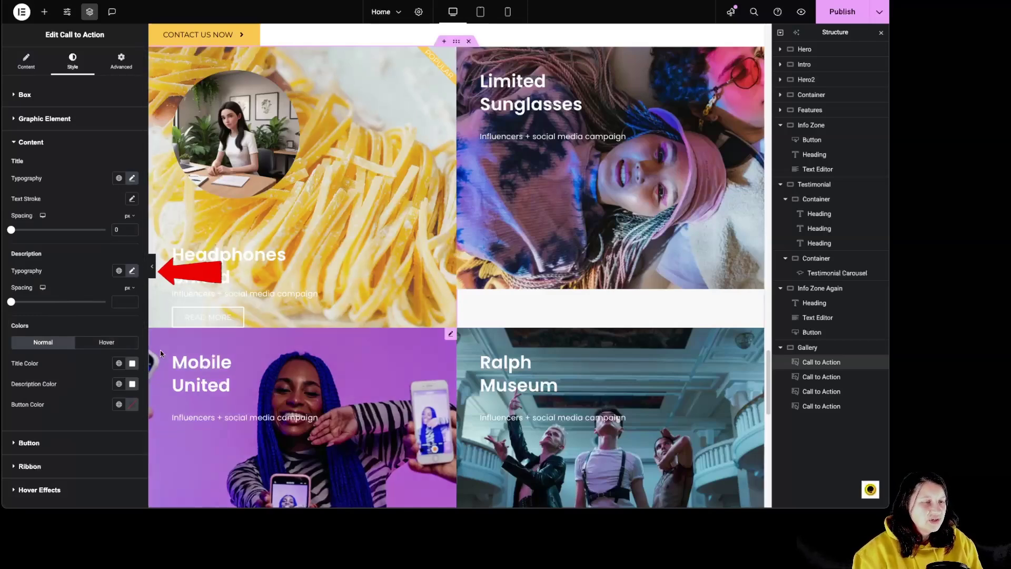
# Step: Change the call to action's normal title color to dark maroon and its description color to near-black
pyautogui.click(132, 363)
pyautogui.click(167, 294)
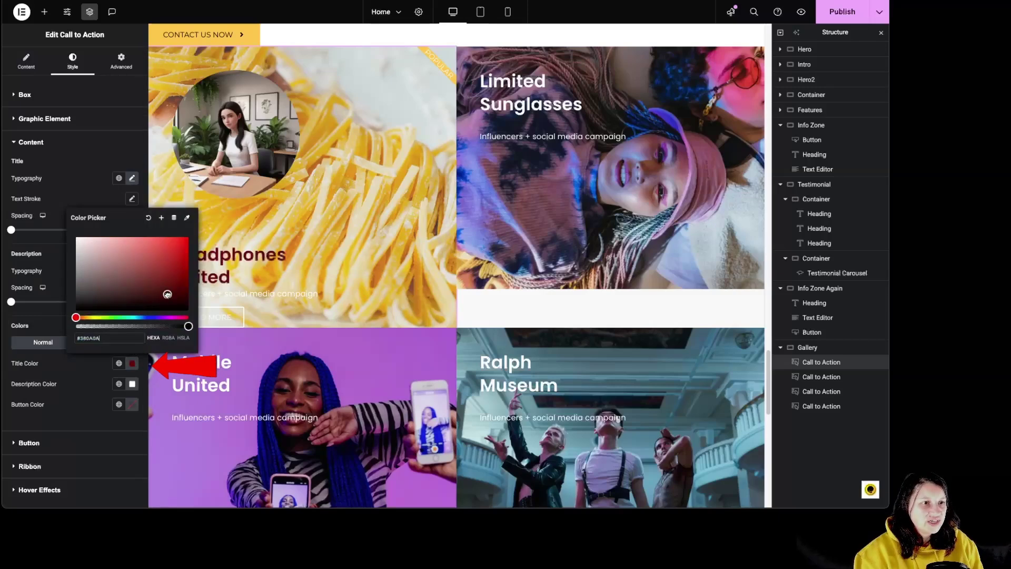
pyautogui.click(132, 363)
pyautogui.click(132, 384)
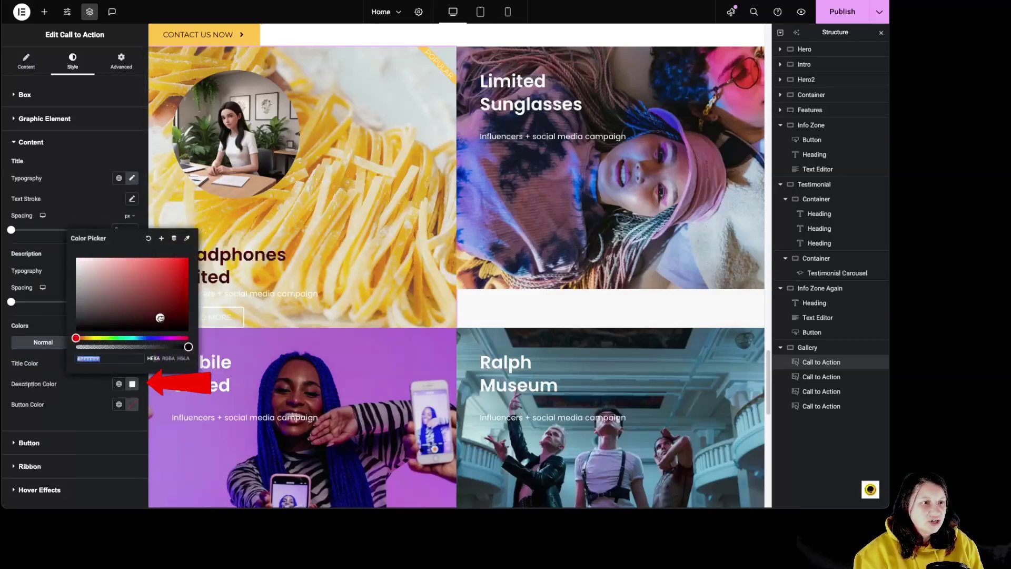
pyautogui.moveTo(160, 318); pyautogui.dragTo(146, 339)
pyautogui.click(132, 384)
# Step: Set the call to action's normal button color to a bright yellow-green
pyautogui.click(132, 405)
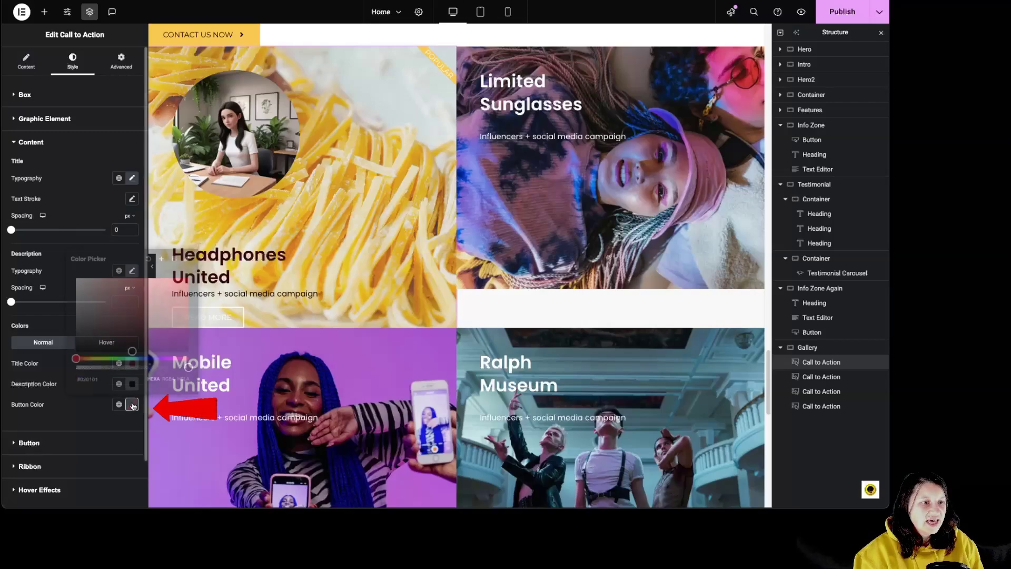
pyautogui.click(98, 358)
pyautogui.moveTo(134, 311); pyautogui.dragTo(190, 277)
pyautogui.click(71, 406)
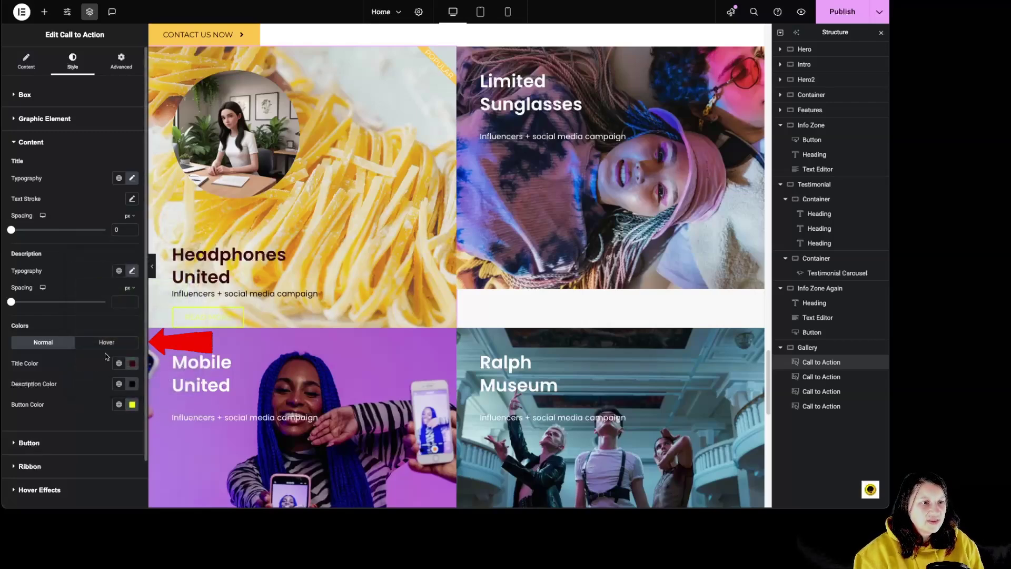
# Step: Set the call to action's hover colors to navy for the title, red for the description and dark indigo for the button
pyautogui.click(106, 343)
pyautogui.click(133, 364)
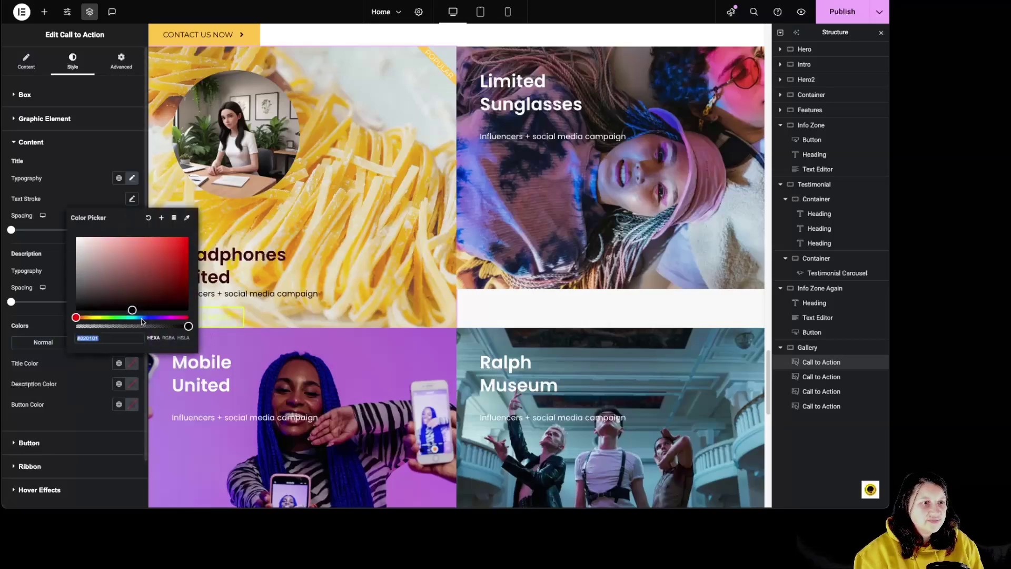
pyautogui.click(150, 317)
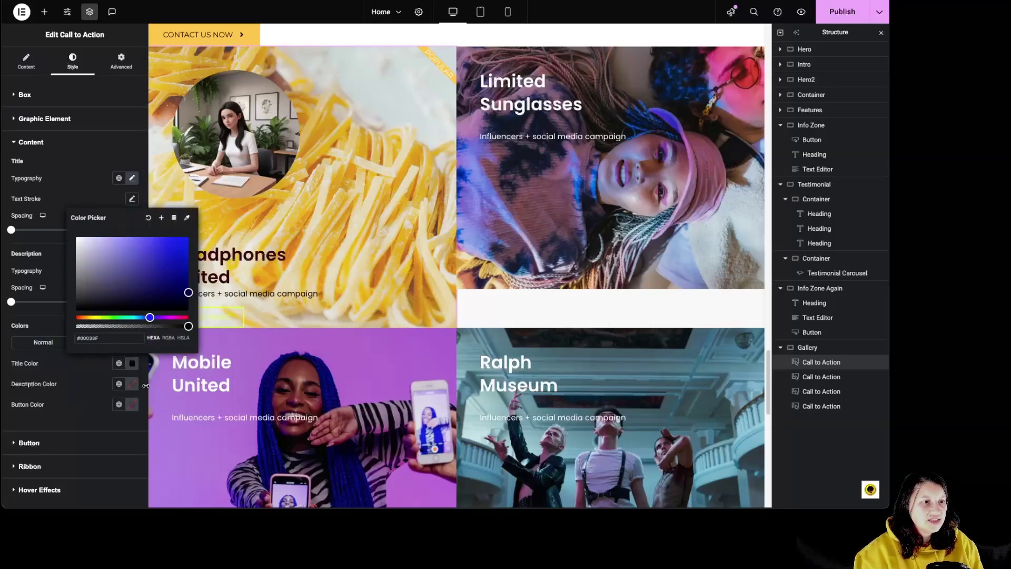
pyautogui.click(133, 405)
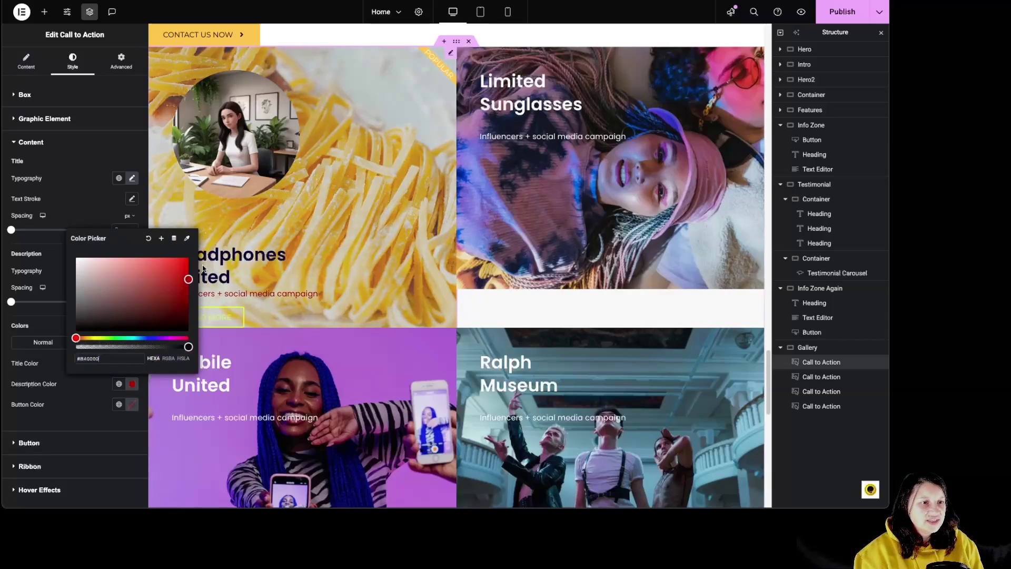
pyautogui.click(162, 301)
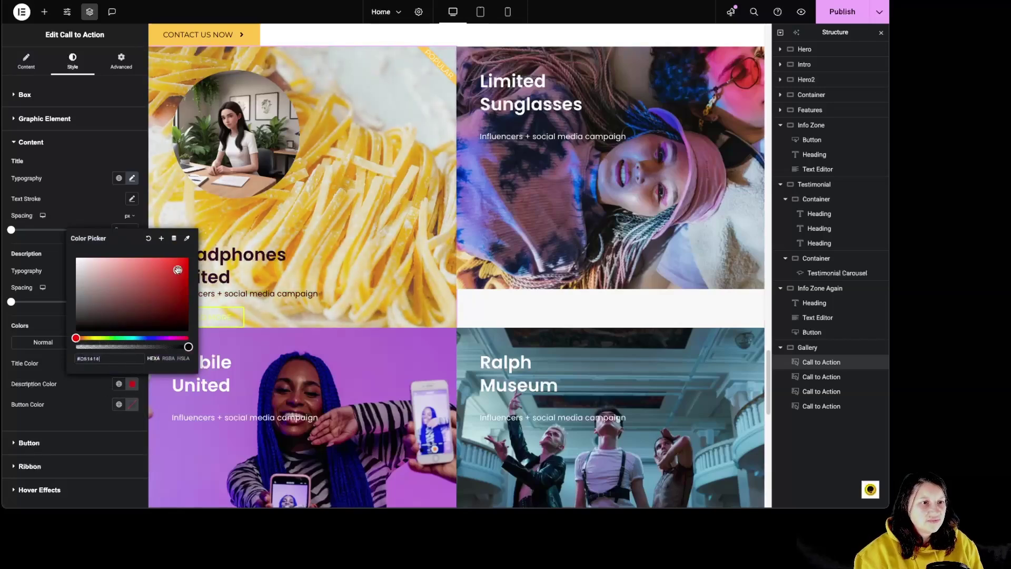
pyautogui.click(132, 404)
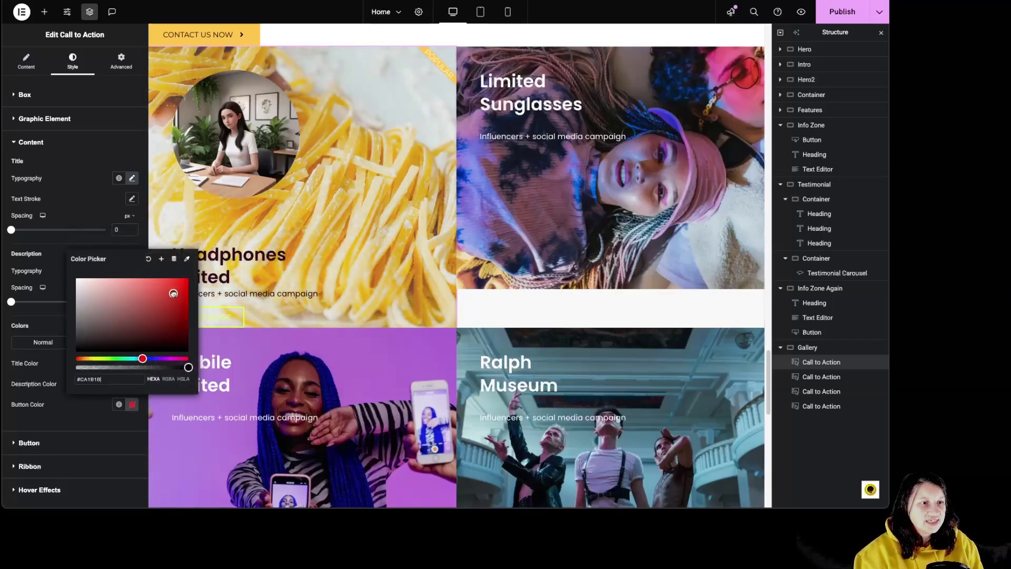
pyautogui.click(155, 358)
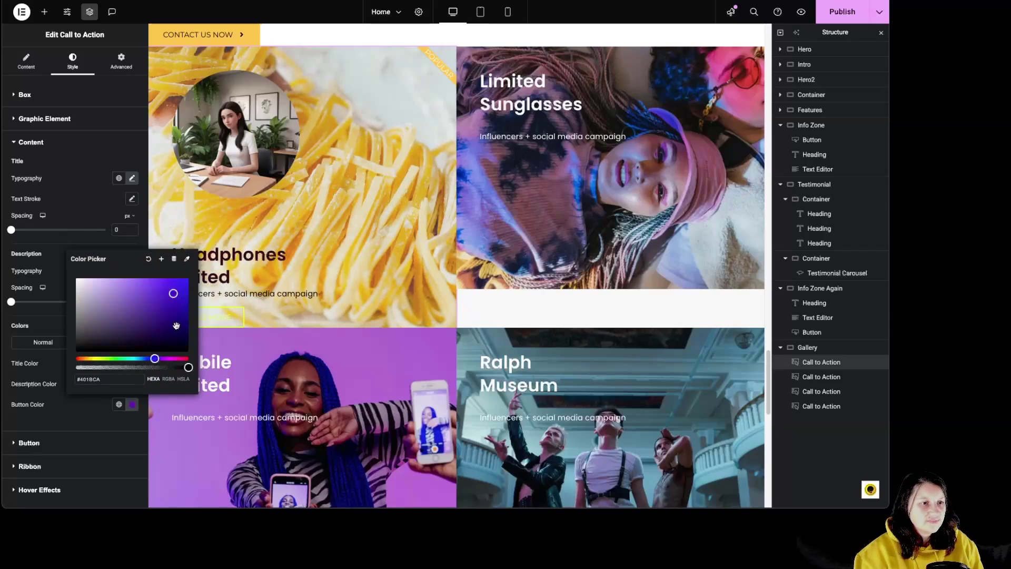
pyautogui.click(102, 395)
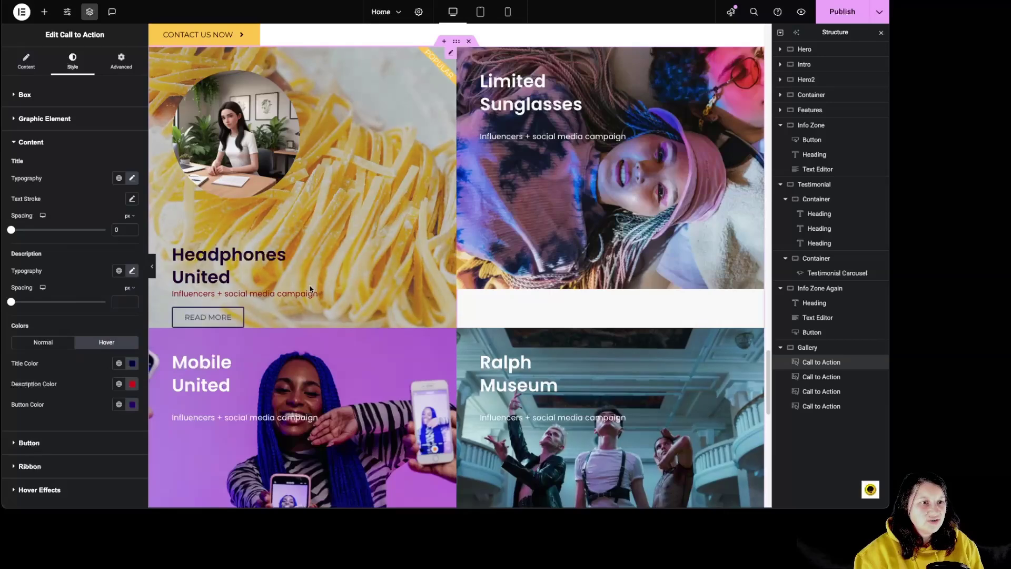
# Step: Give the call to action's button a red normal background, a 3 px border width and a border radius of about 42 px
pyautogui.click(29, 442)
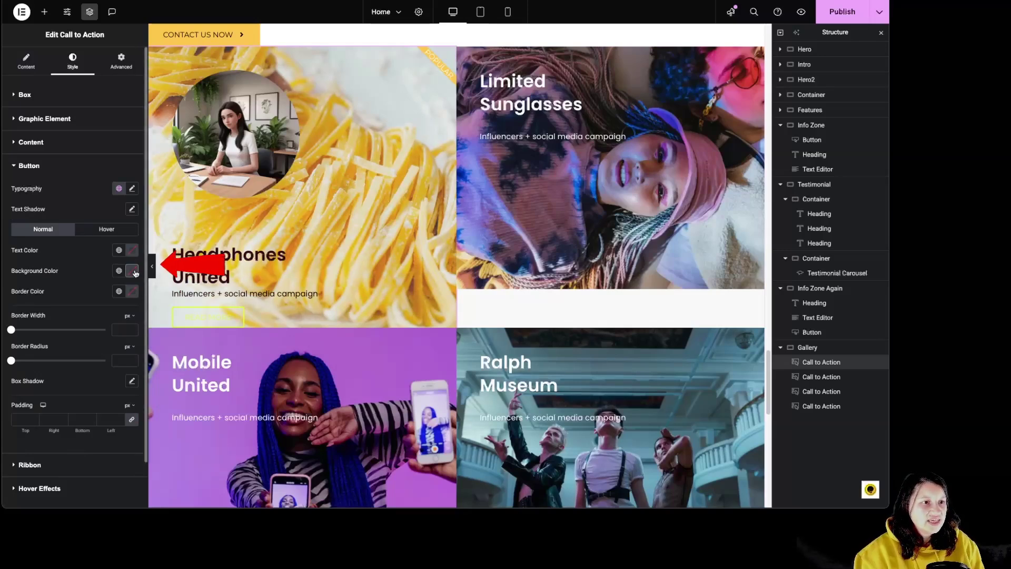
pyautogui.click(135, 271)
pyautogui.click(195, 315)
pyautogui.click(78, 260)
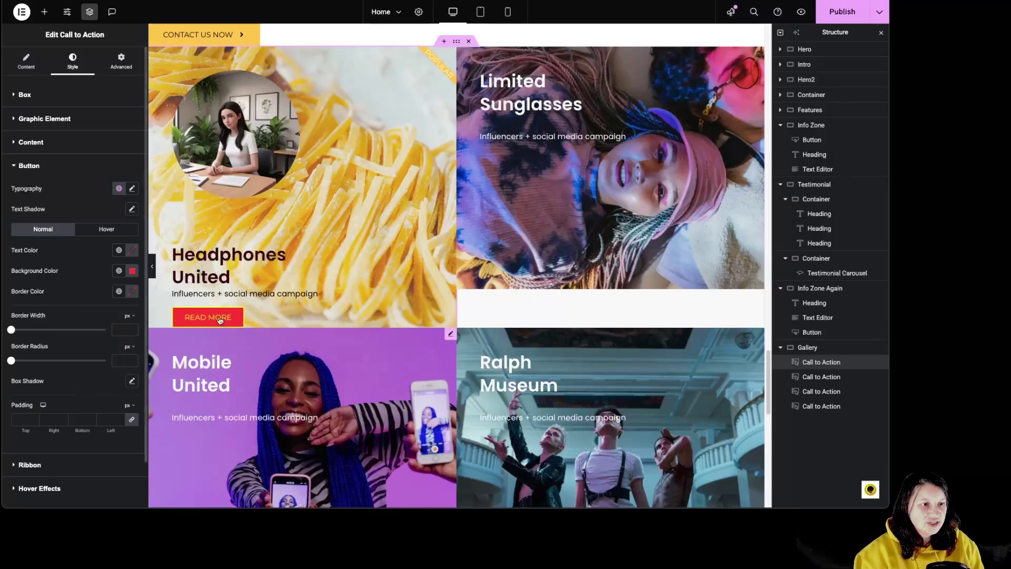
pyautogui.moveTo(11, 330); pyautogui.dragTo(24, 330)
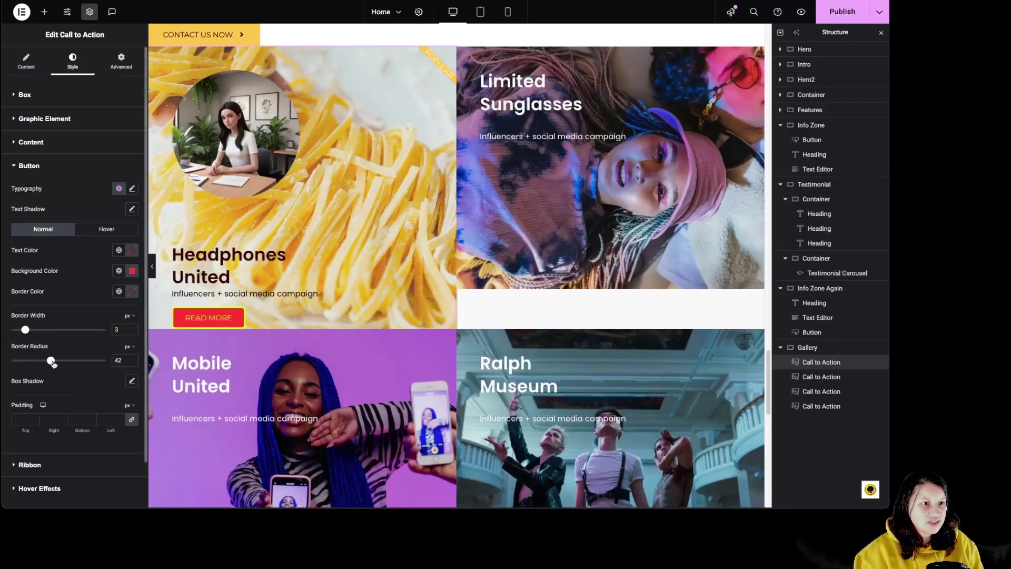
# Step: Set the ribbon's background color to dark brown and its text color to red #FF0000
pyautogui.click(45, 468)
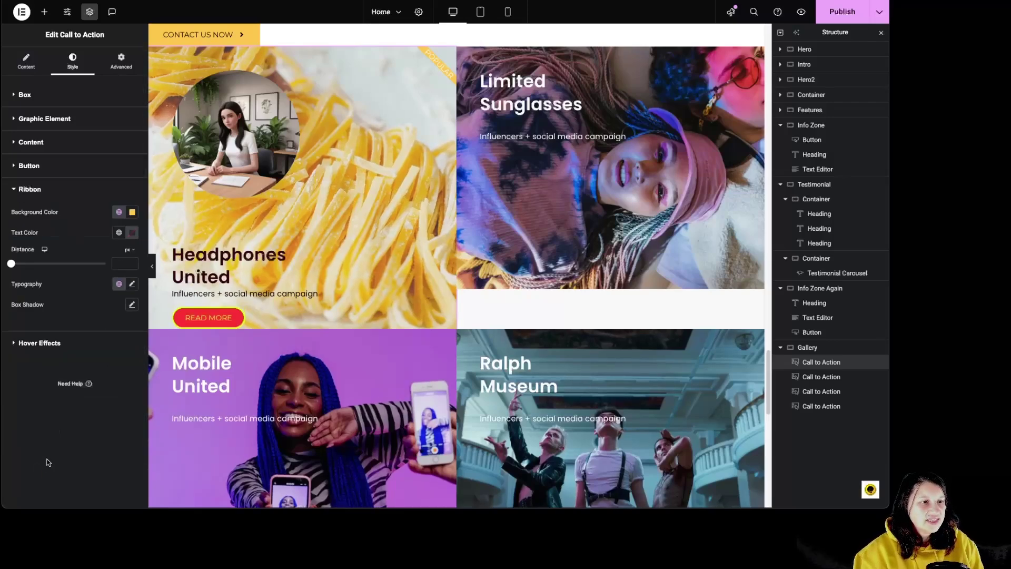
pyautogui.click(132, 212)
pyautogui.click(173, 294)
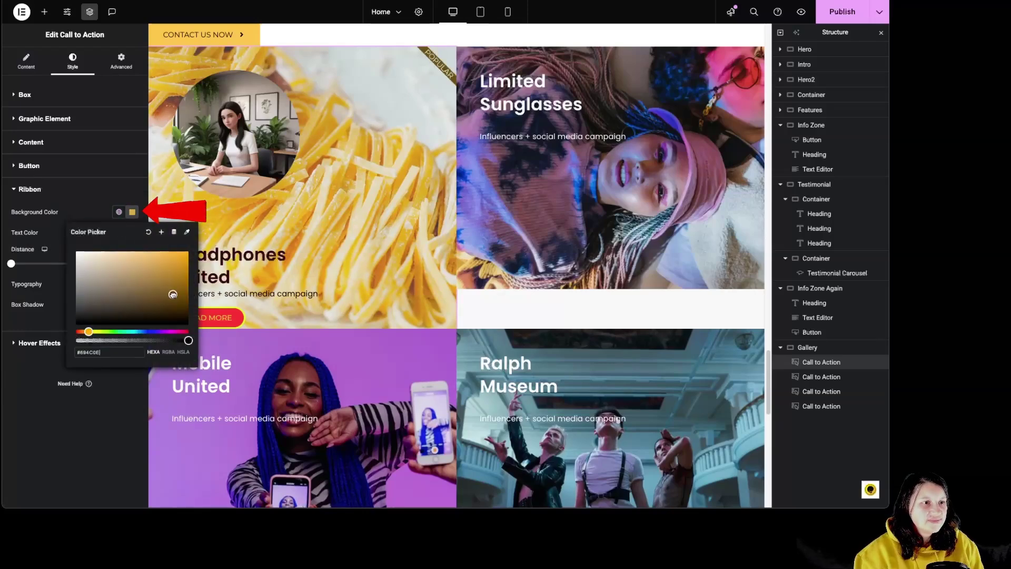
pyautogui.click(142, 190)
pyautogui.click(81, 189)
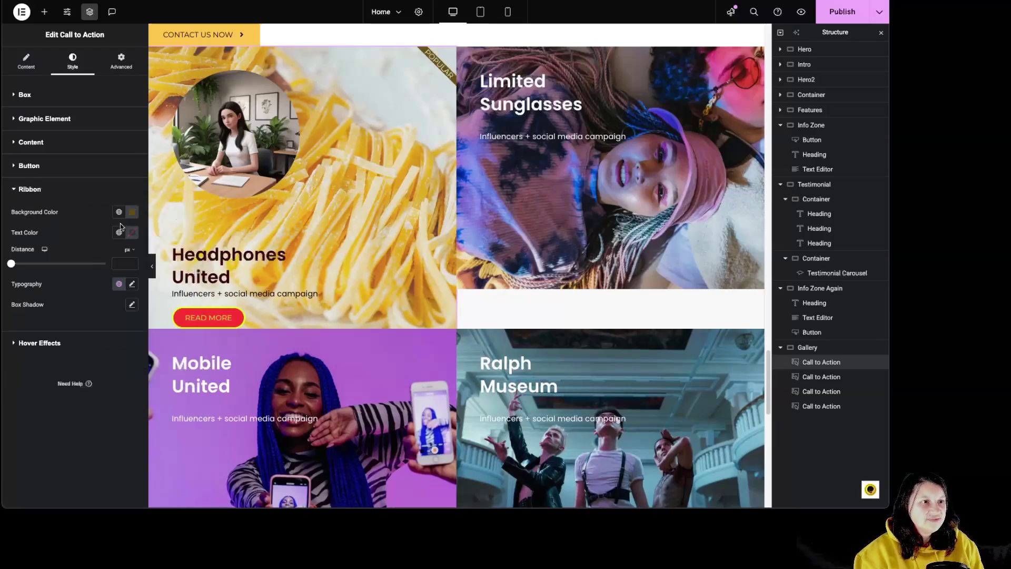
pyautogui.click(132, 232)
pyautogui.click(115, 278)
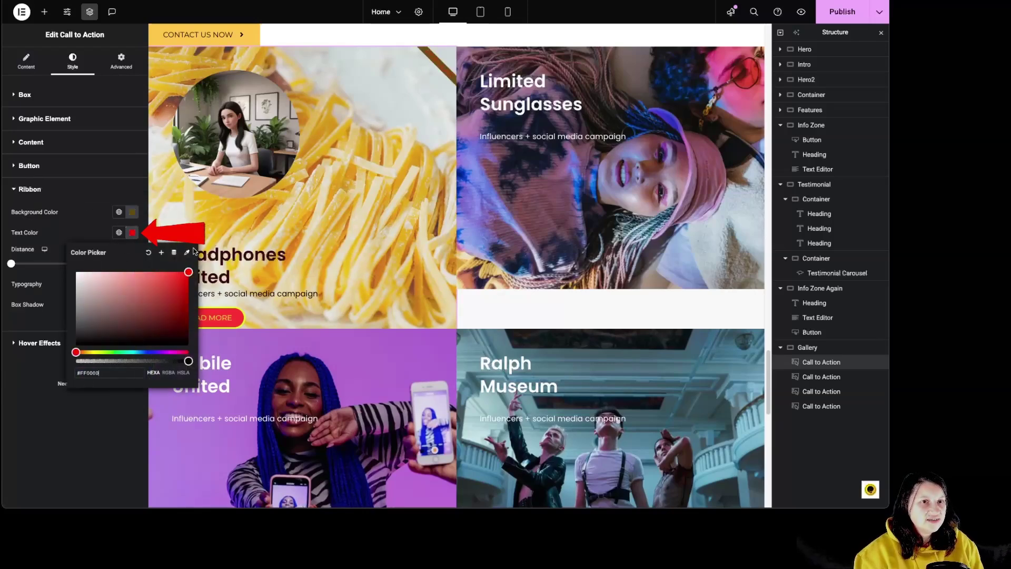
pyautogui.click(29, 189)
pyautogui.click(29, 189)
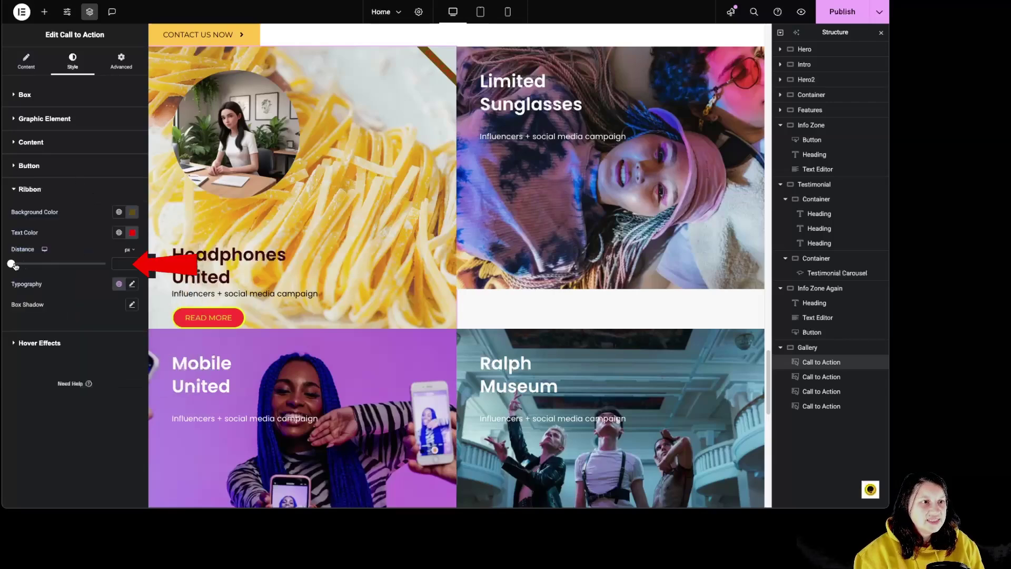
# Step: Set the ribbon's distance to 50 px and check its typography and box shadow options
pyautogui.moveTo(46, 267); pyautogui.dragTo(105, 263)
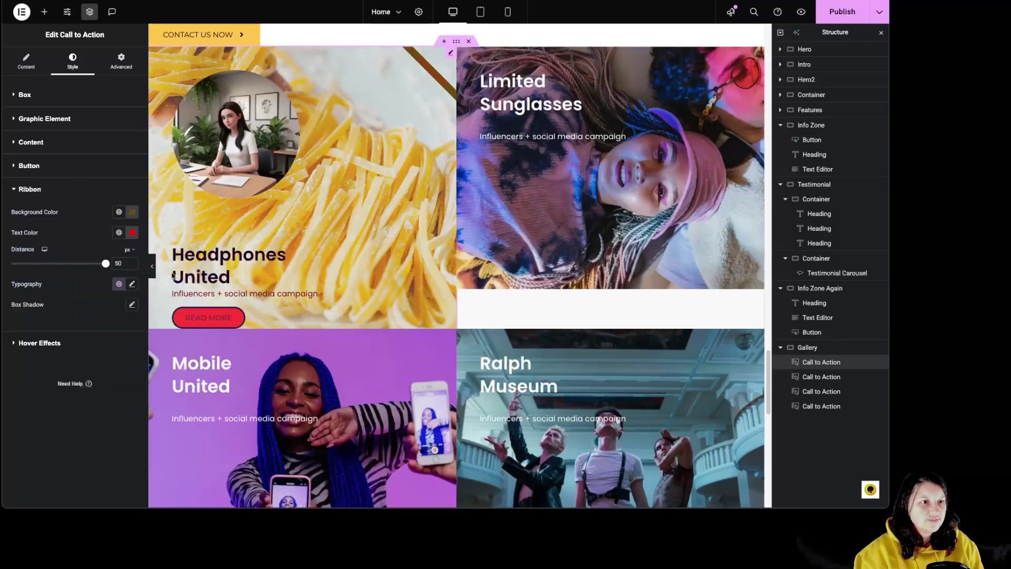
pyautogui.click(132, 284)
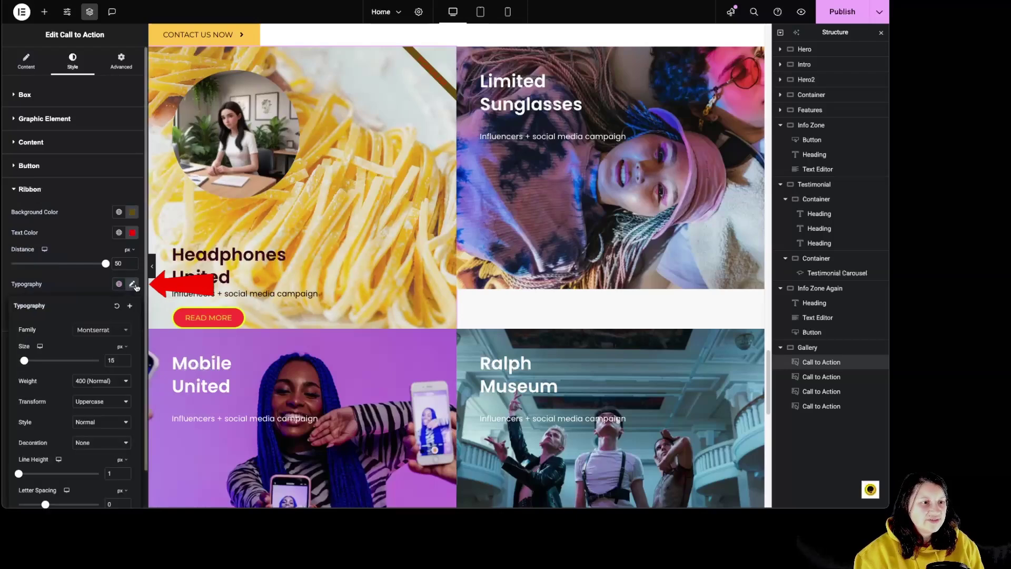
pyautogui.click(134, 285)
pyautogui.click(132, 304)
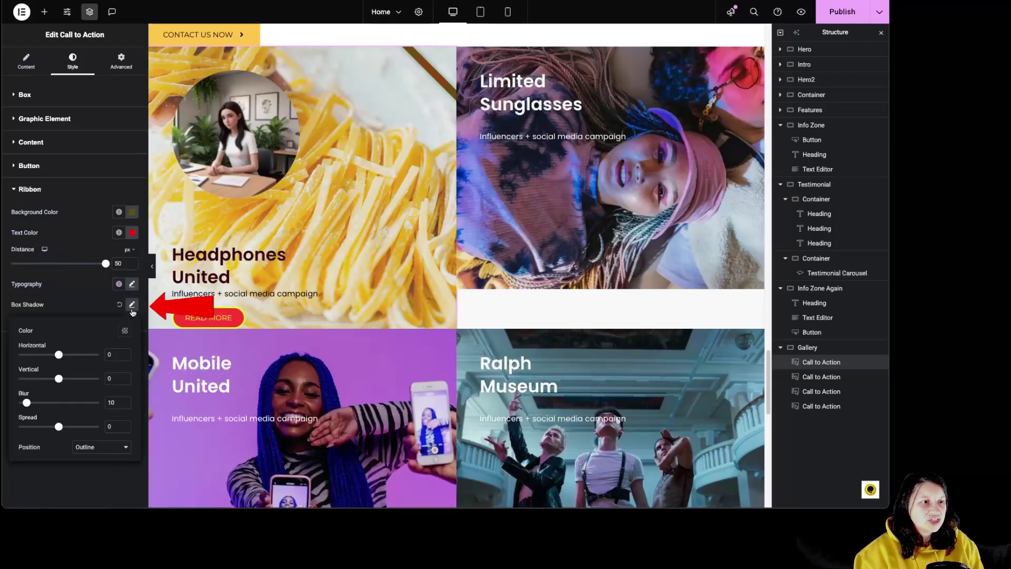
pyautogui.click(132, 310)
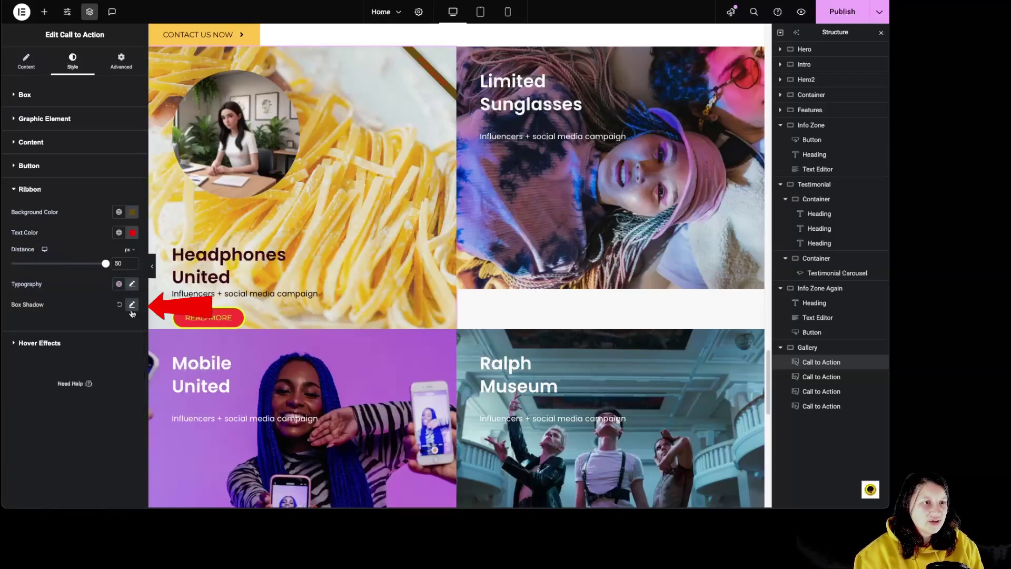
# Step: Set the hover animation of the call to action's content to Grow
pyautogui.click(55, 344)
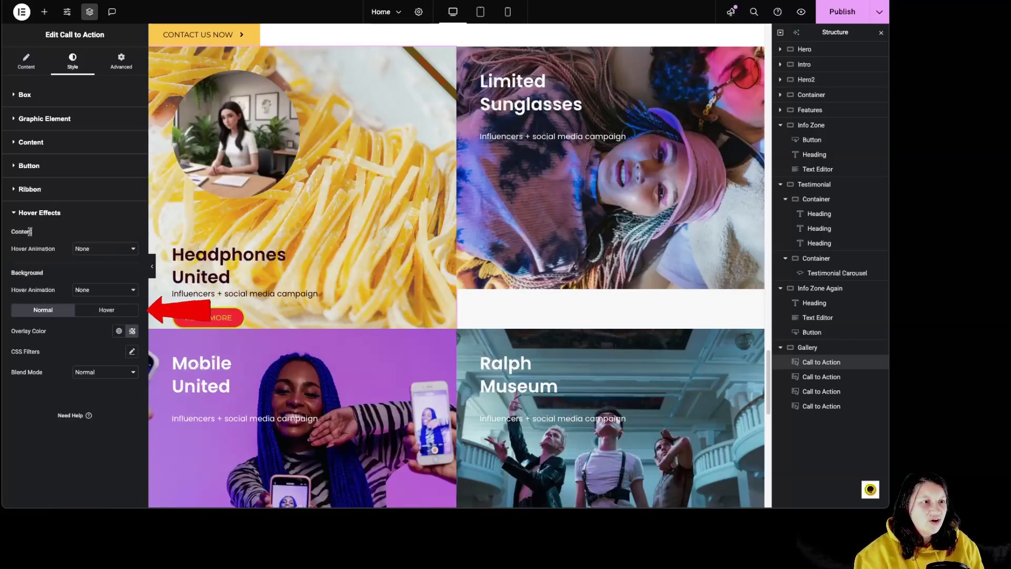
pyautogui.click(84, 255)
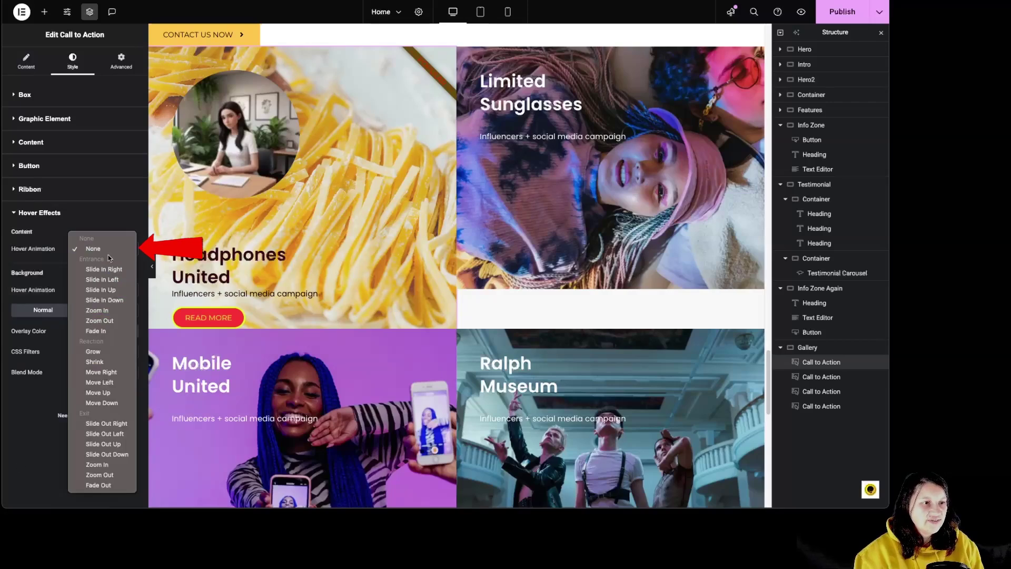
pyautogui.click(93, 351)
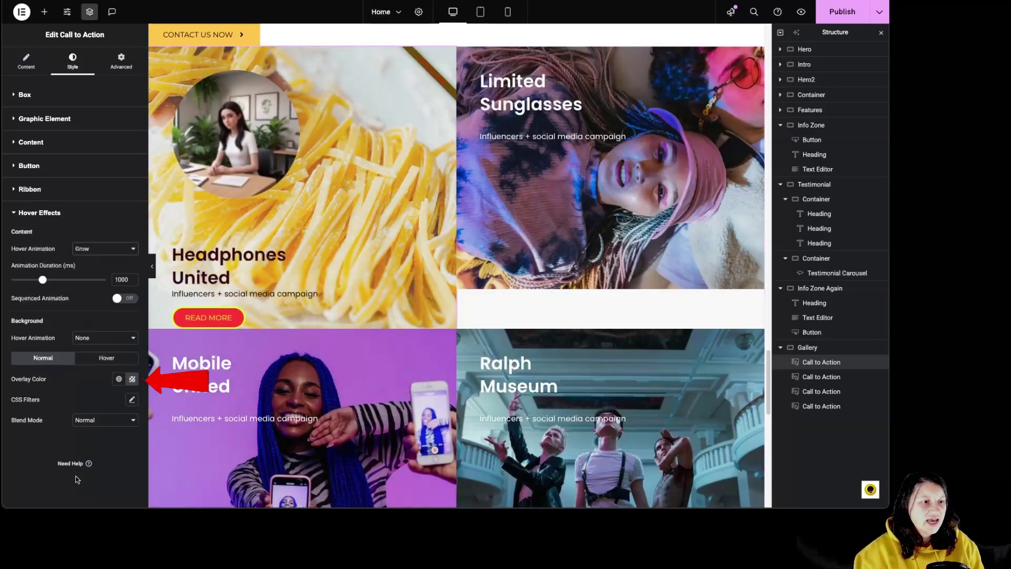
# Step: Set the call to action's normal overlay color to a semi-transparent dark maroon
pyautogui.click(133, 379)
pyautogui.moveTo(139, 341); pyautogui.dragTo(171, 342)
pyautogui.moveTo(131, 295); pyautogui.dragTo(199, 323)
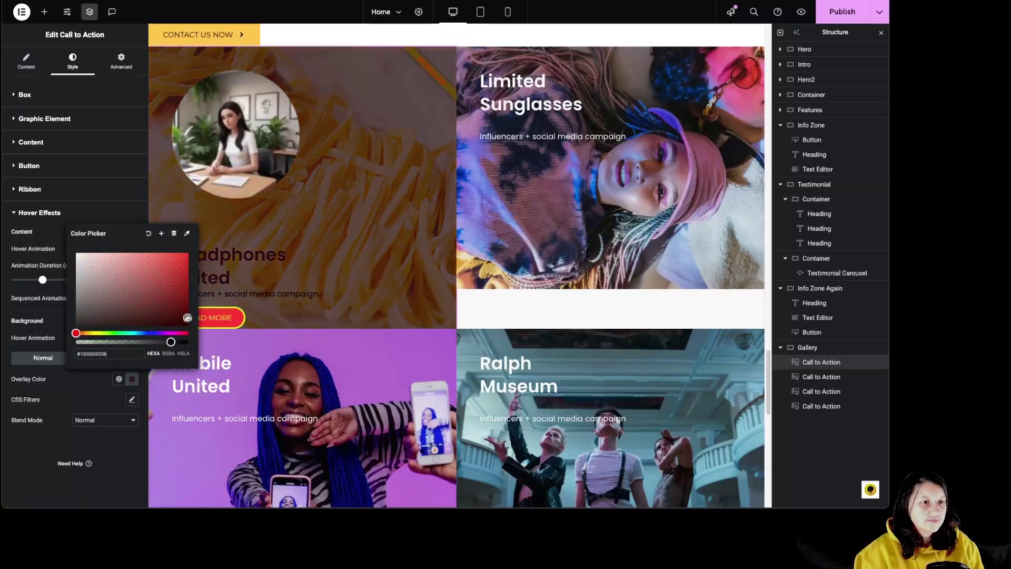
# Step: Set the call to action's hover overlay color to a dark, mostly opaque shade
pyautogui.click(107, 357)
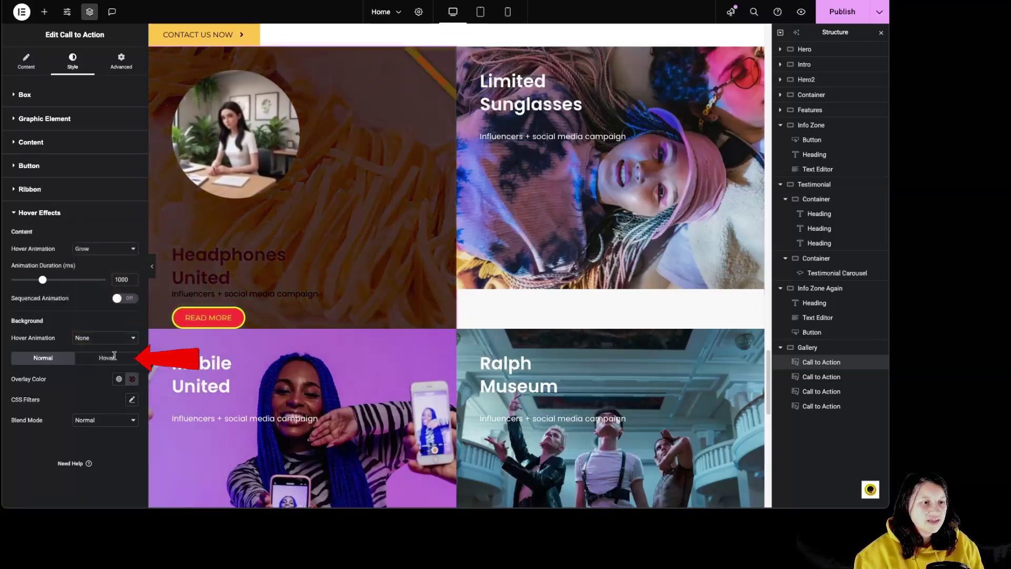
pyautogui.click(132, 379)
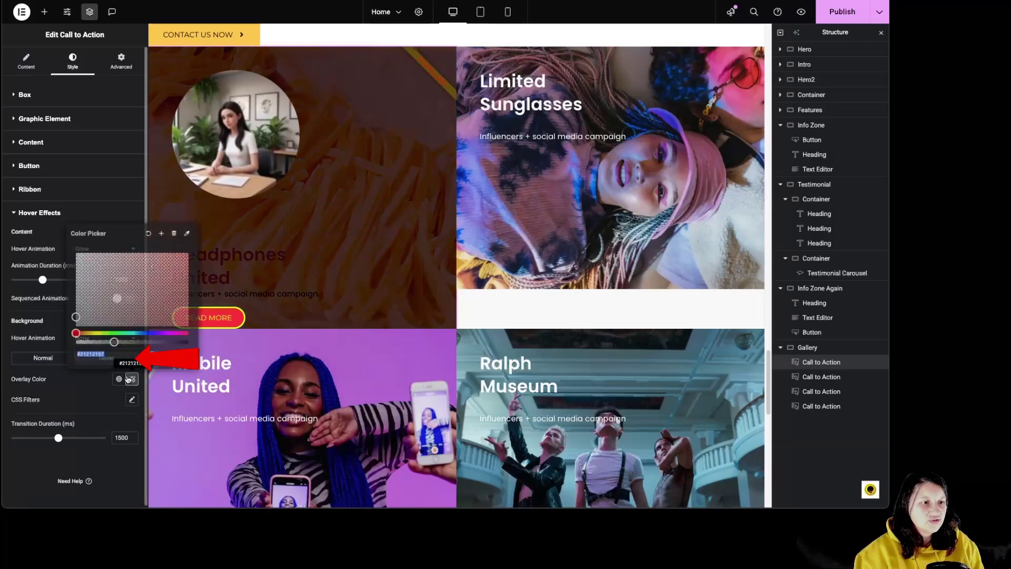
pyautogui.click(174, 342)
pyautogui.click(173, 318)
pyautogui.click(433, 250)
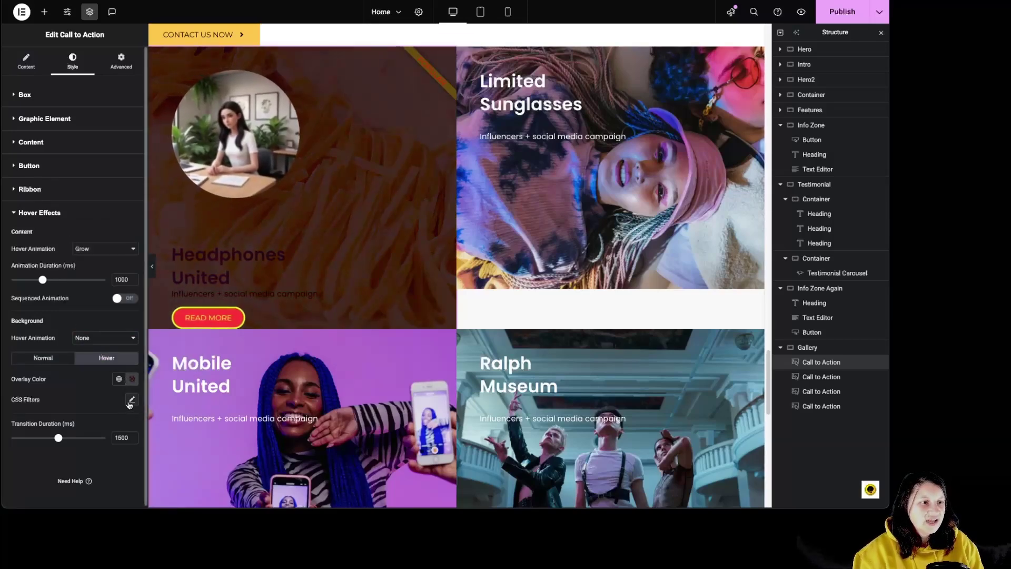
# Step: Choose a hover animation for the call to action's background
pyautogui.click(43, 358)
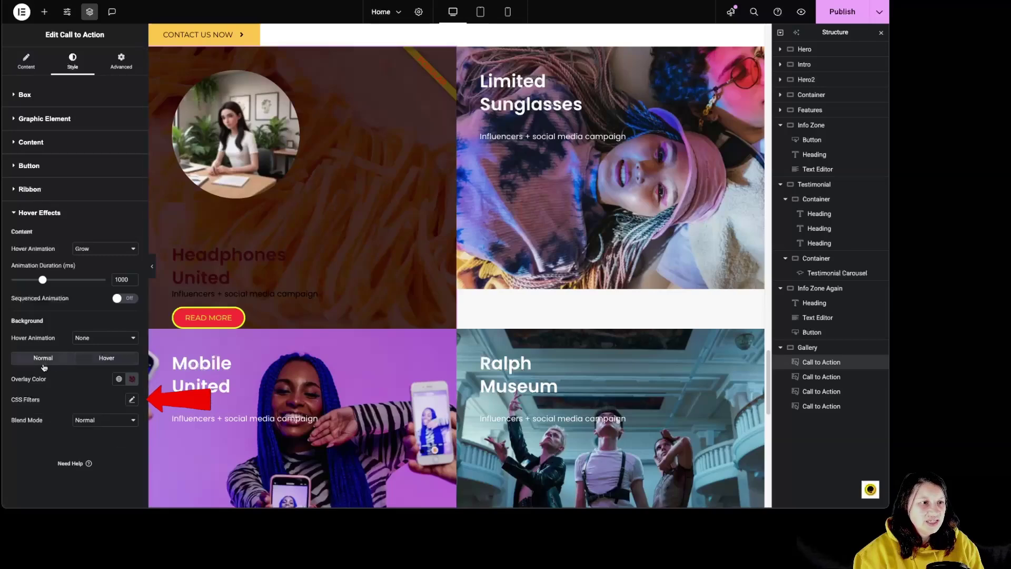
pyautogui.click(103, 338)
pyautogui.click(95, 371)
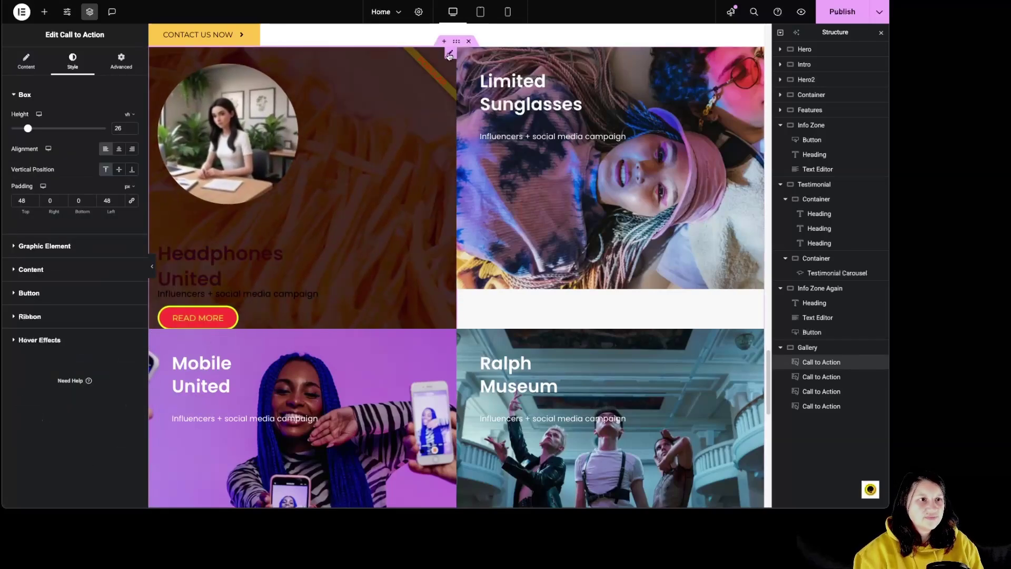
# Step: Check the settings of the other three call to actions and delete the whole Gallery section from the page
pyautogui.click(758, 54)
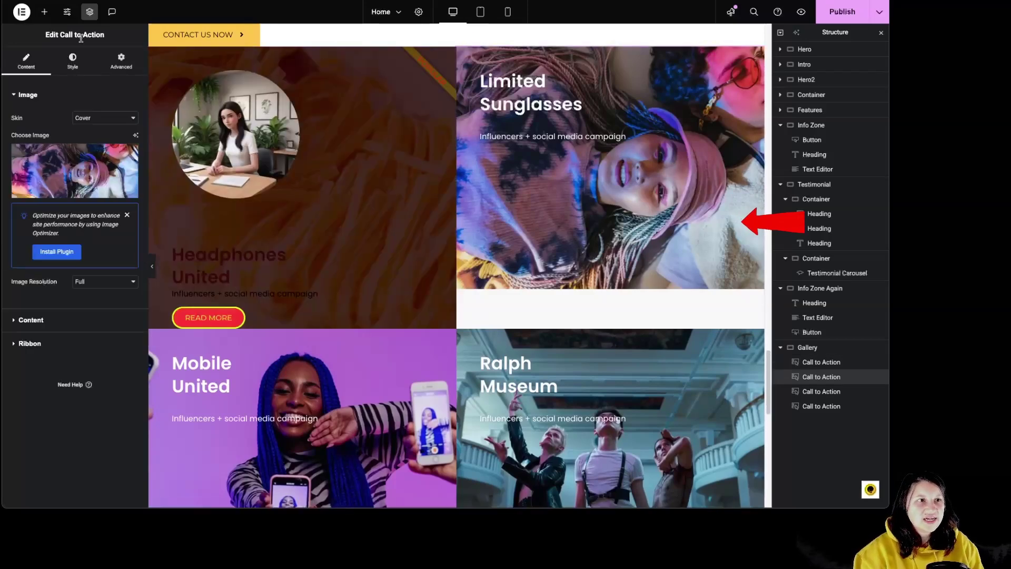
pyautogui.click(451, 335)
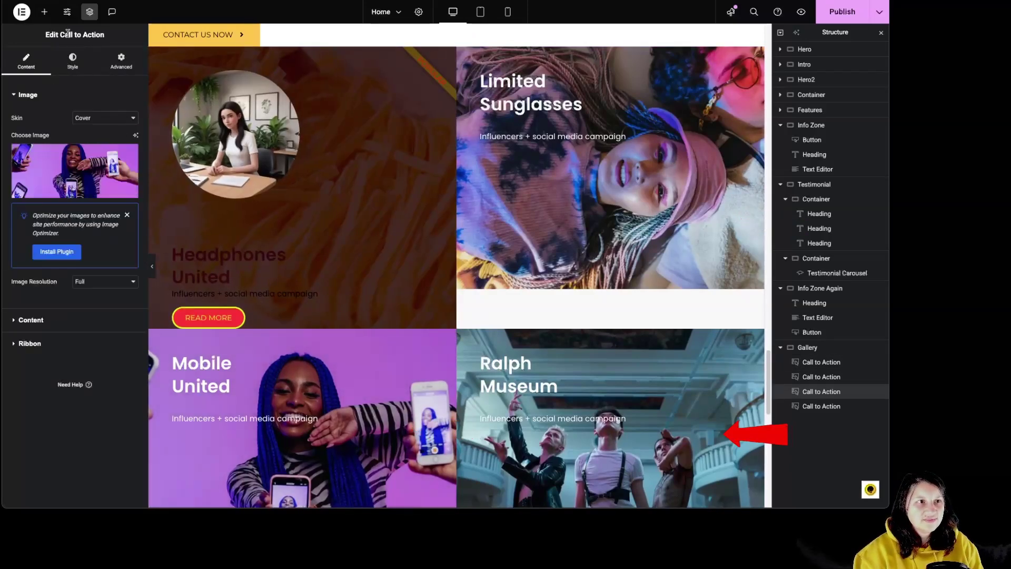
pyautogui.click(759, 335)
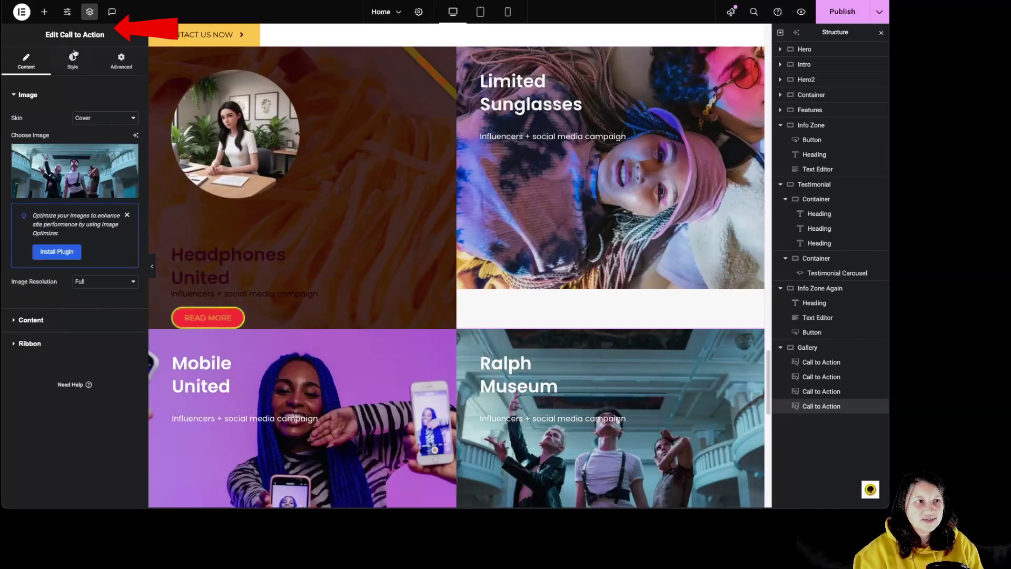
pyautogui.click(468, 41)
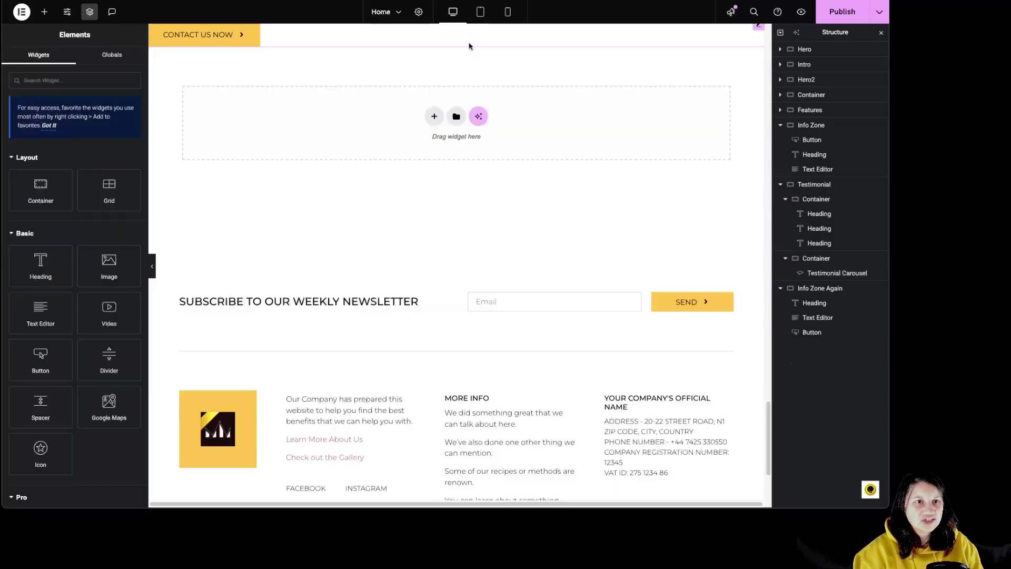
# Step: Insert the Conference contact page template from the library without applying its page settings
pyautogui.click(456, 117)
pyautogui.click(428, 78)
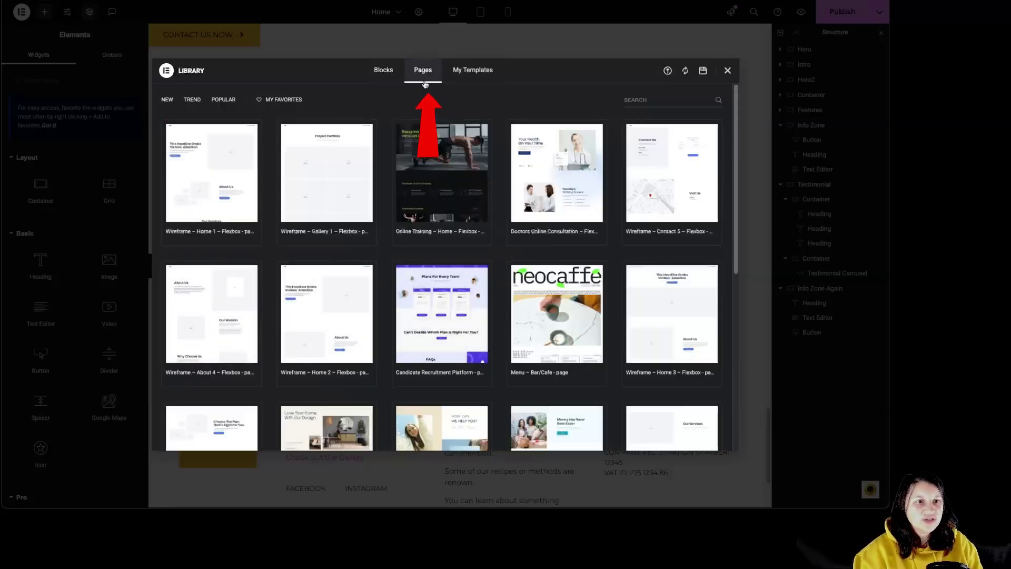
pyautogui.scroll(-2, 468, 314)
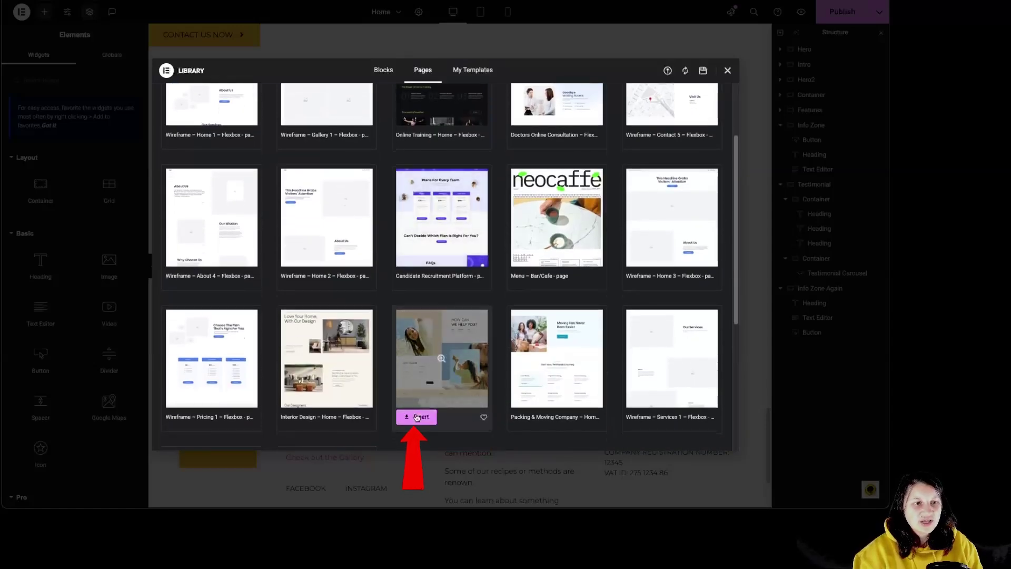
pyautogui.click(418, 418)
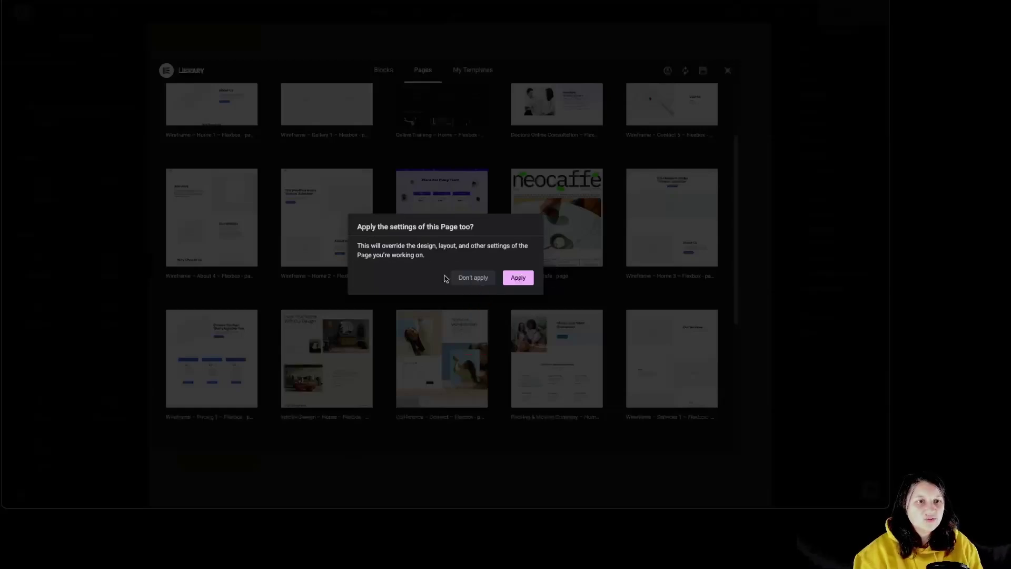
pyautogui.click(465, 277)
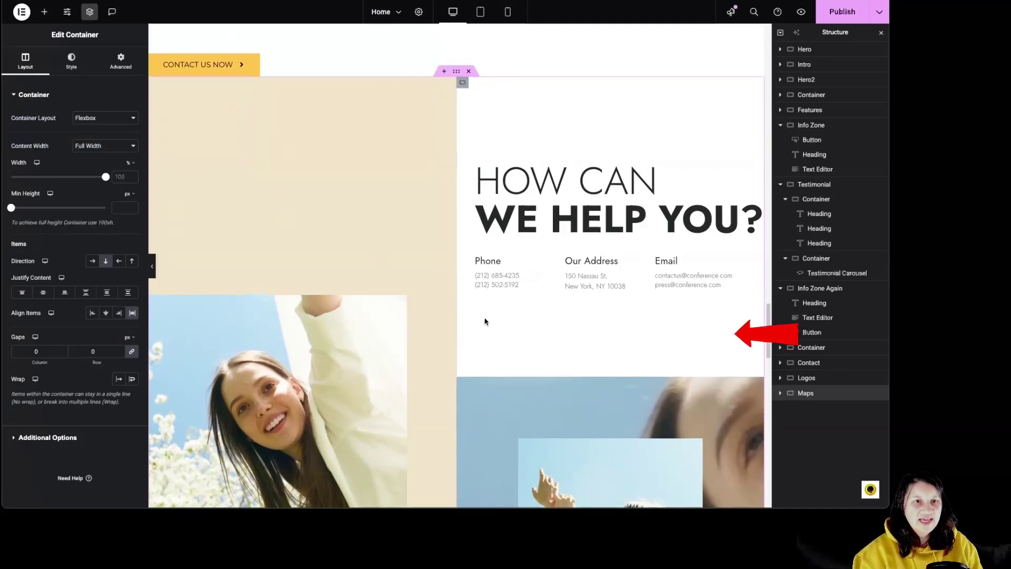
# Step: Look over the home page's existing sections and the inserted contact, form, logo and map sections
pyautogui.scroll(1, 480, 337)
pyautogui.scroll(20, 481, 344)
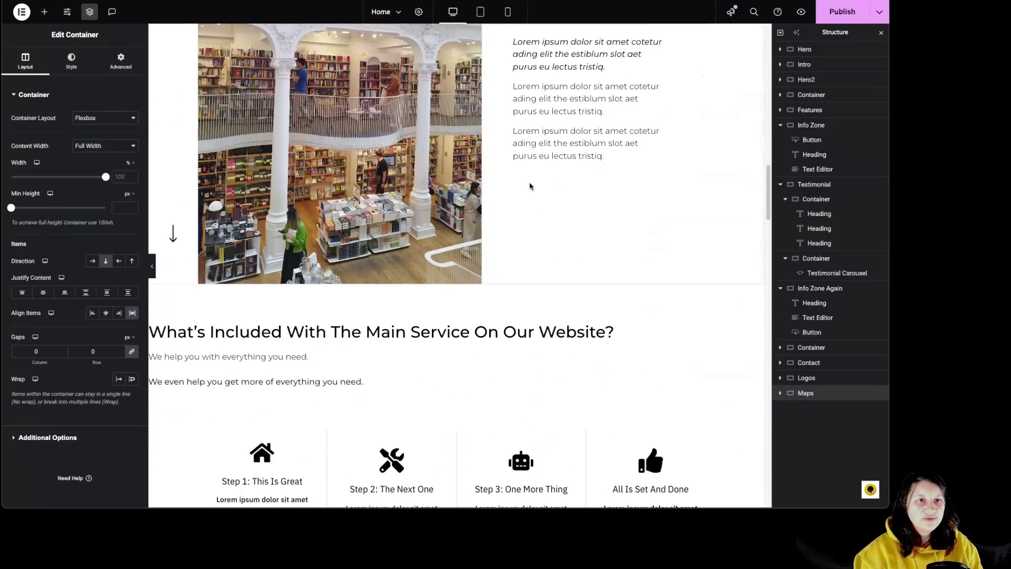
pyautogui.scroll(10, 526, 183)
pyautogui.scroll(-20, 522, 195)
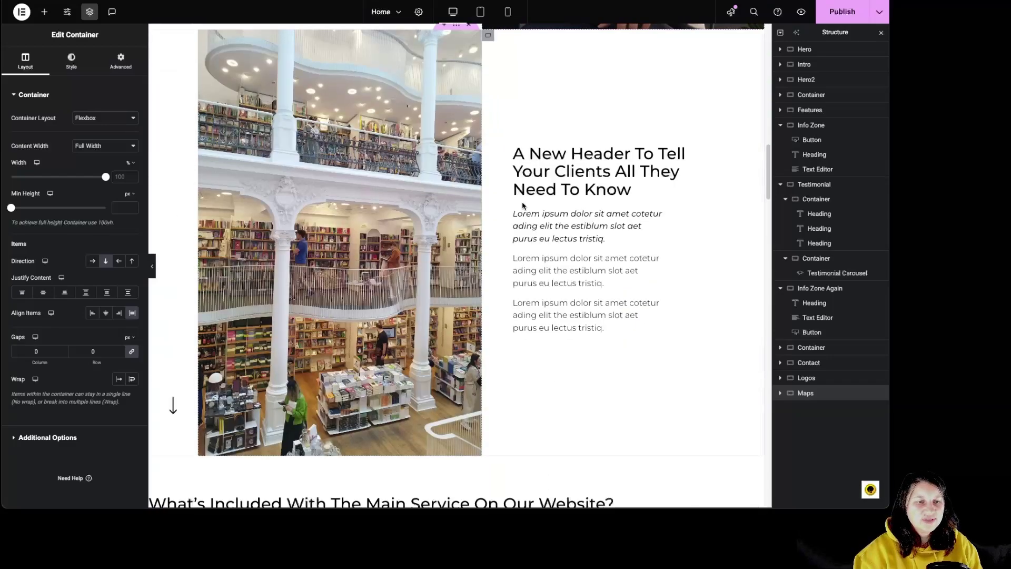
pyautogui.scroll(-10, 521, 197)
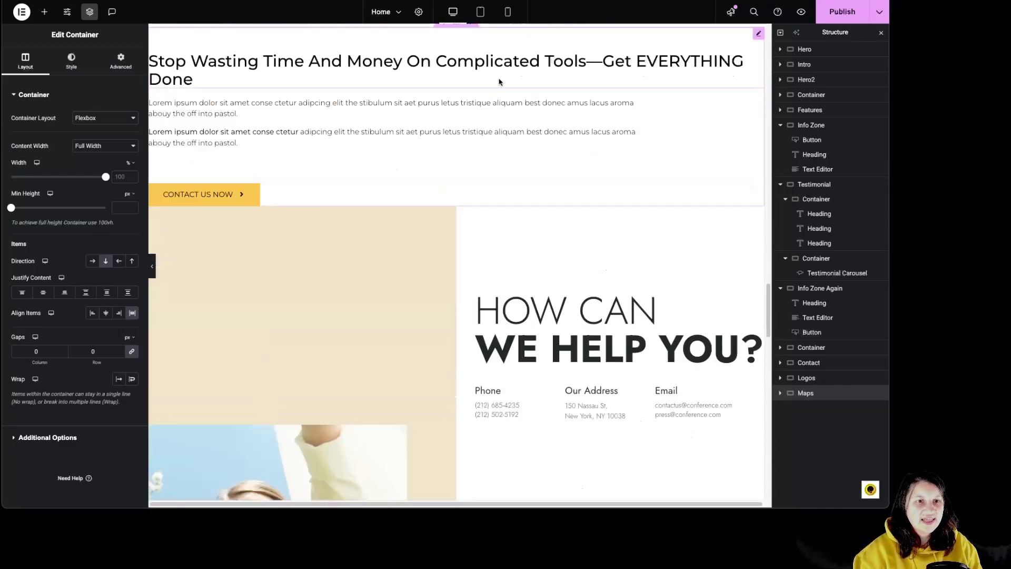
pyautogui.scroll(-4, 567, 305)
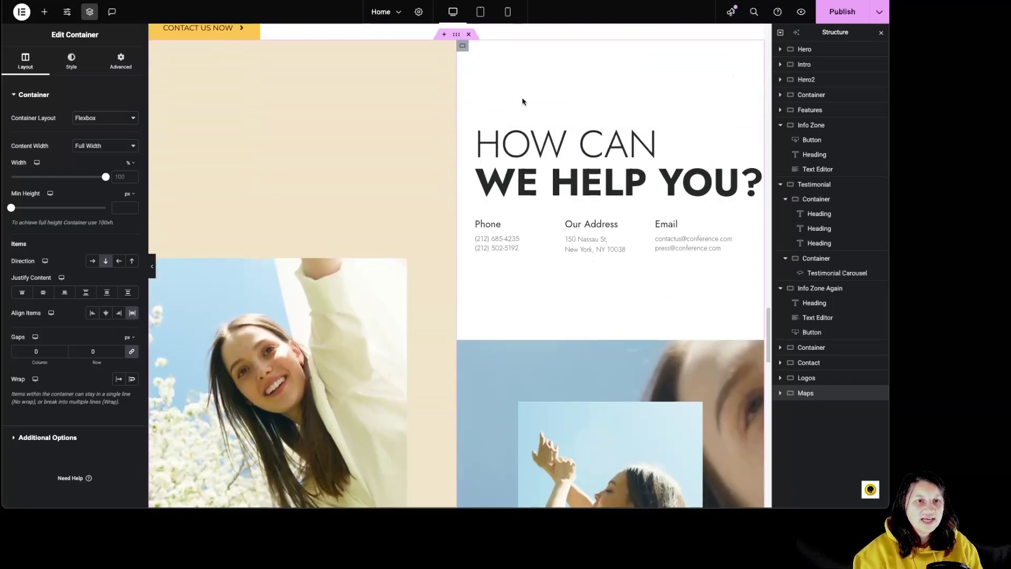
pyautogui.scroll(-18, 476, 431)
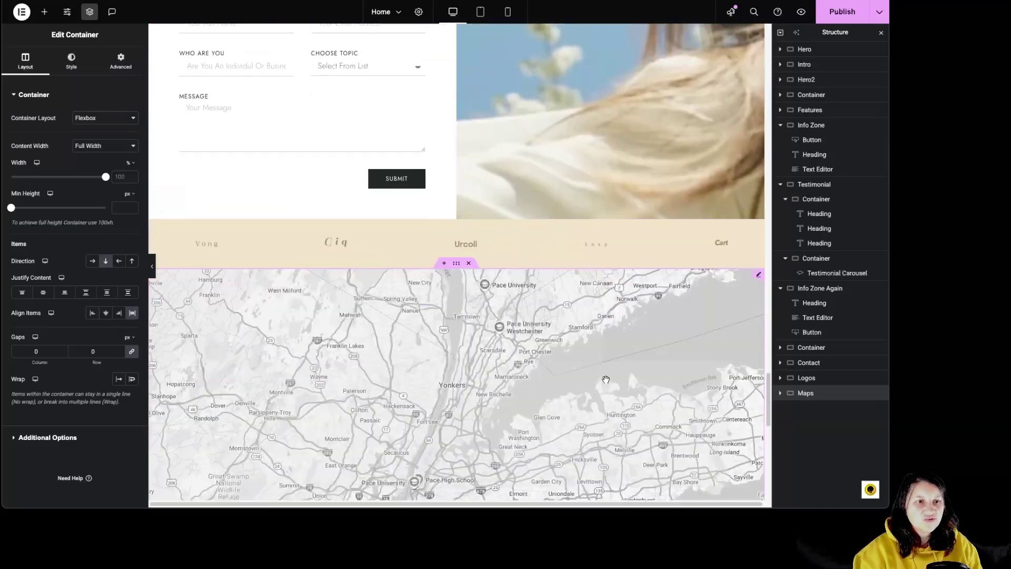
pyautogui.scroll(-4, 606, 383)
pyautogui.scroll(12, 606, 382)
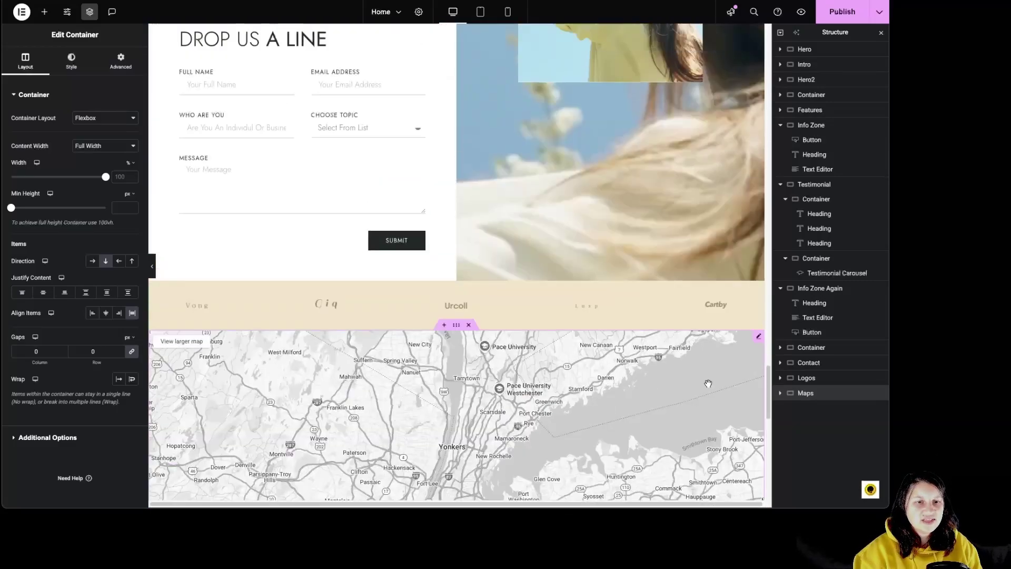
pyautogui.scroll(-4, 435, 402)
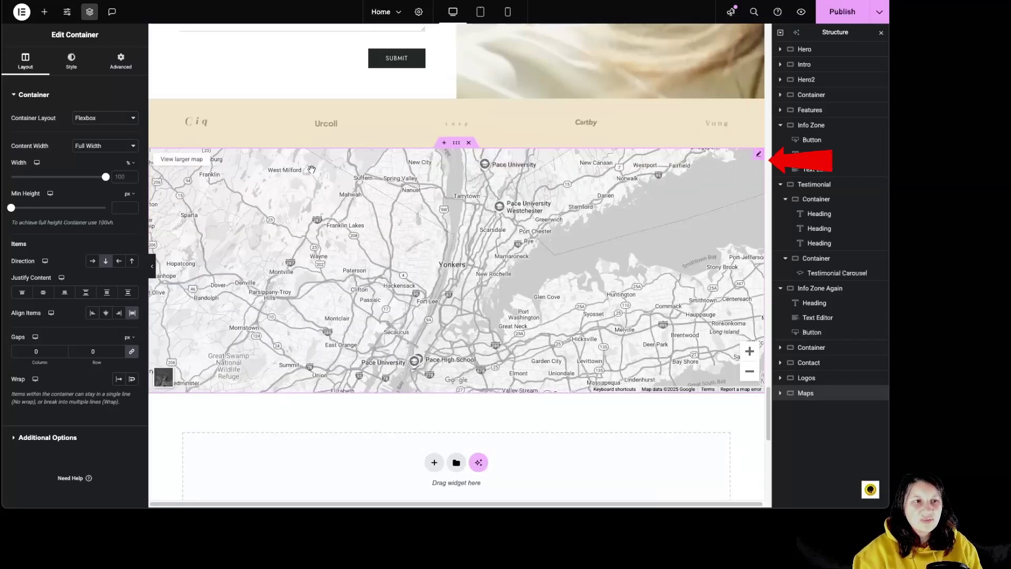
# Step: Check the settings of the template's map, logo carousel, contact form, overlapping image and the image's container
pyautogui.click(759, 155)
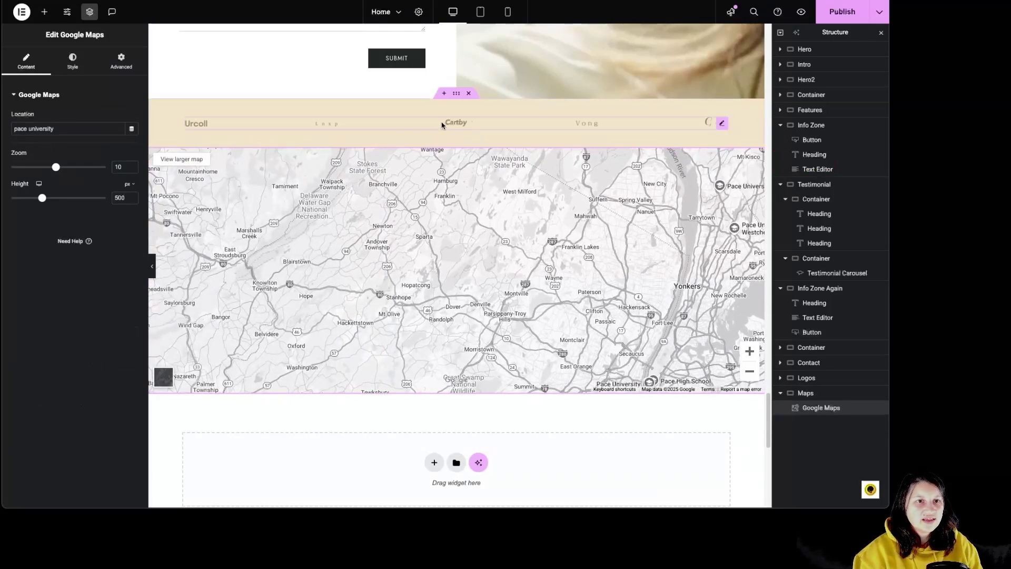
pyautogui.click(410, 125)
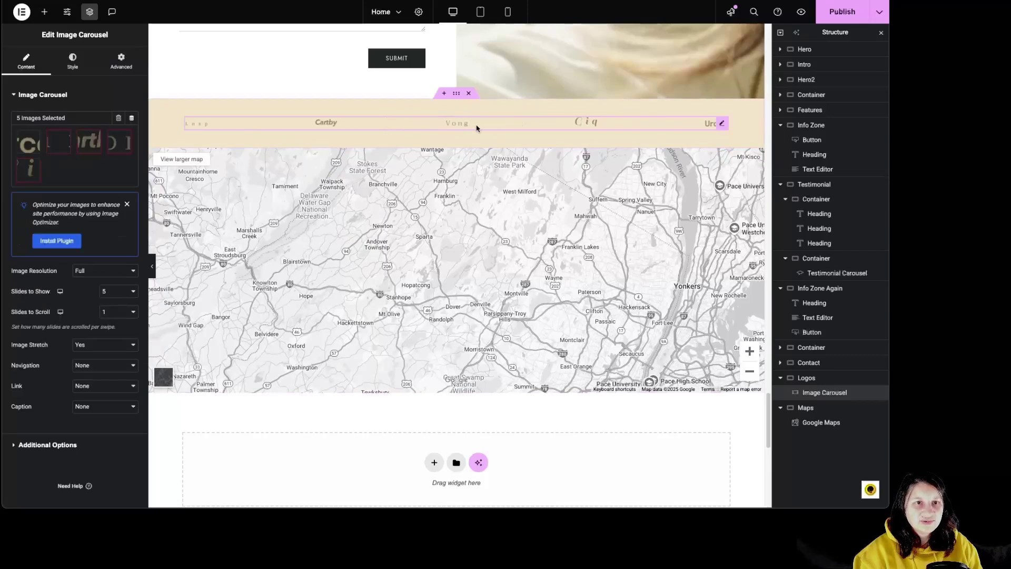
pyautogui.scroll(7, 443, 235)
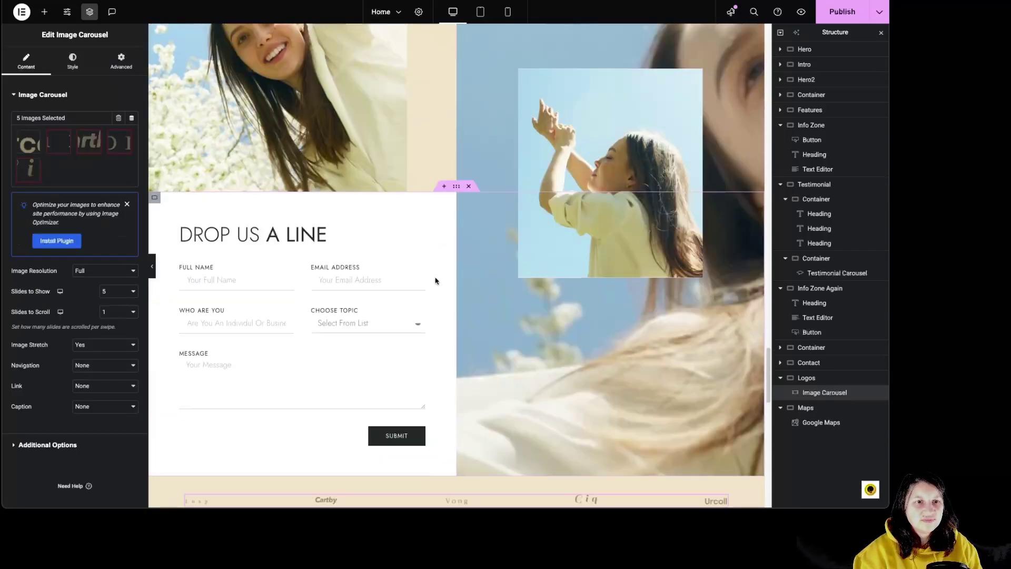
pyautogui.click(406, 413)
pyautogui.click(586, 271)
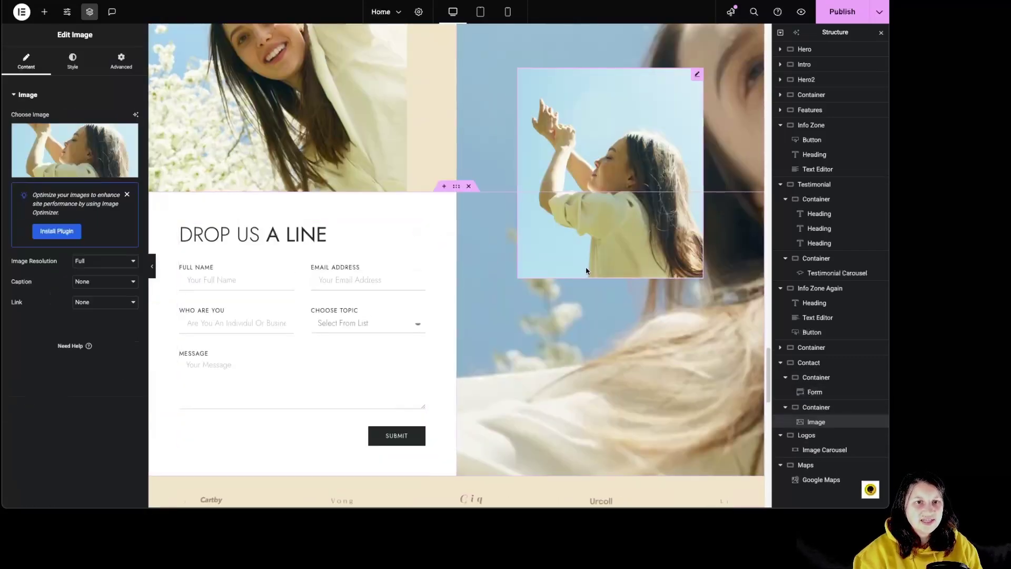
pyautogui.scroll(-1, 525, 322)
pyautogui.scroll(4, 522, 316)
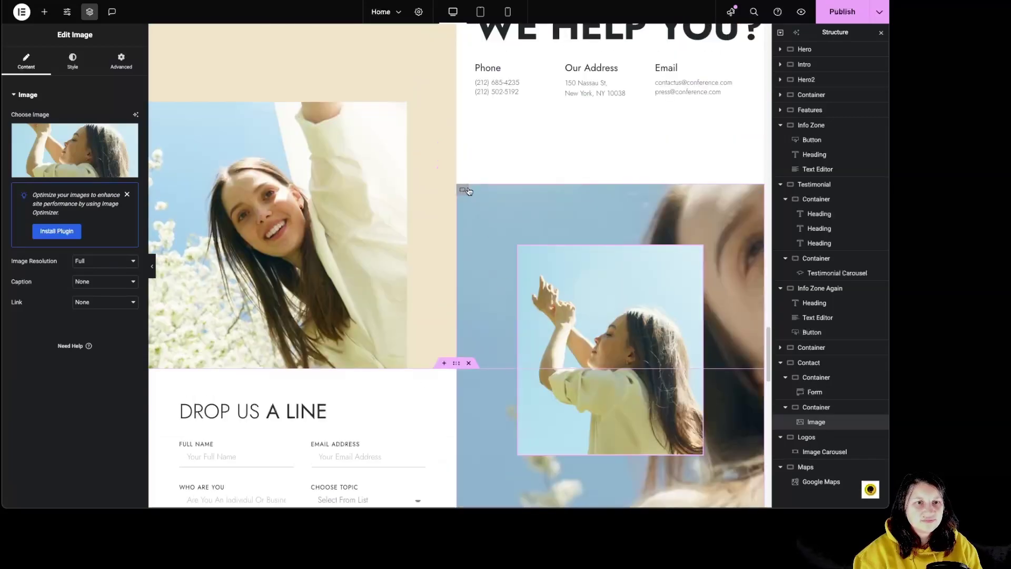
pyautogui.click(467, 191)
# Step: Delete all of the inserted template's sections, from the How Can We Help You section to the map
pyautogui.scroll(6, 446, 246)
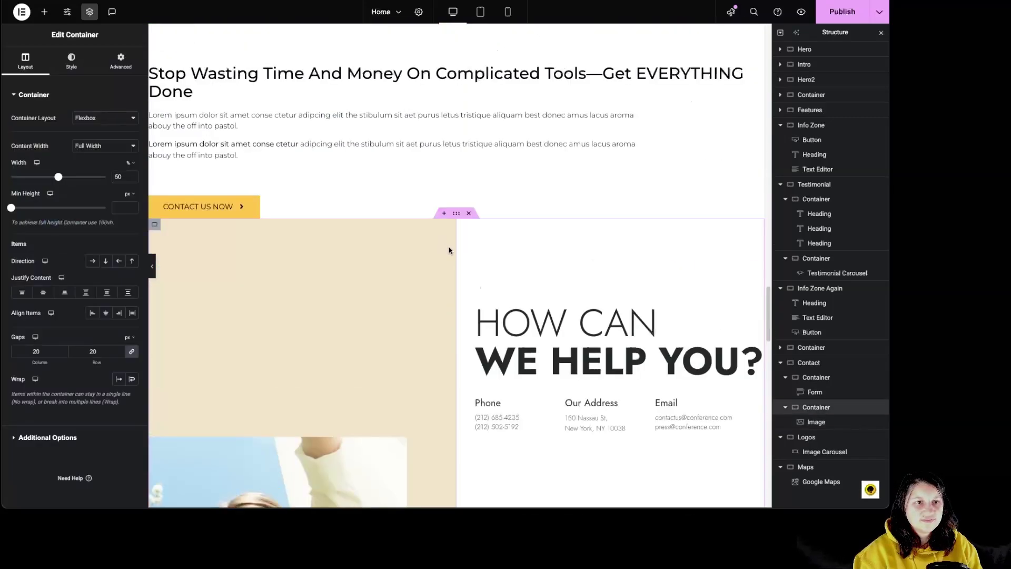
pyautogui.click(467, 214)
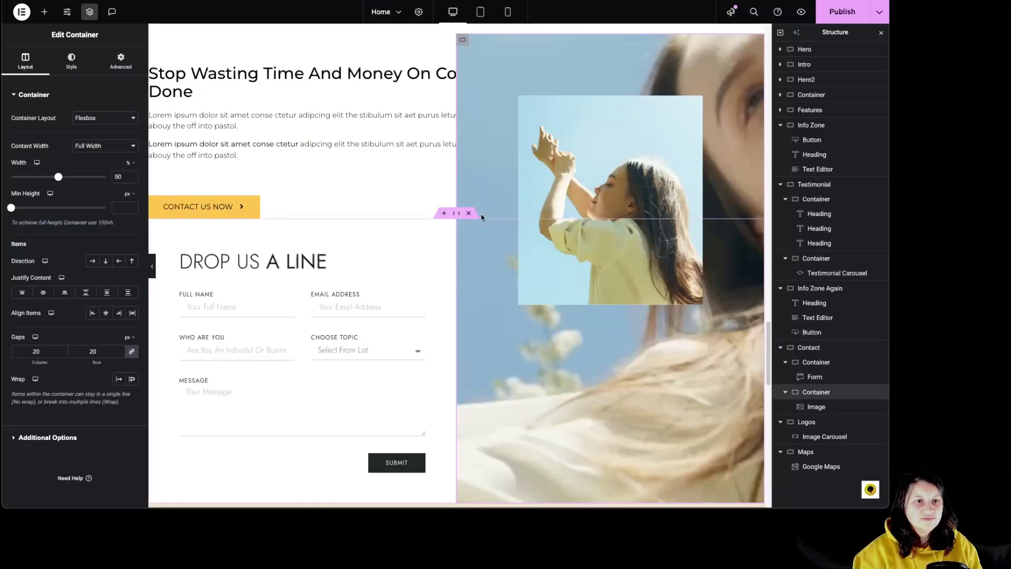
pyautogui.click(468, 213)
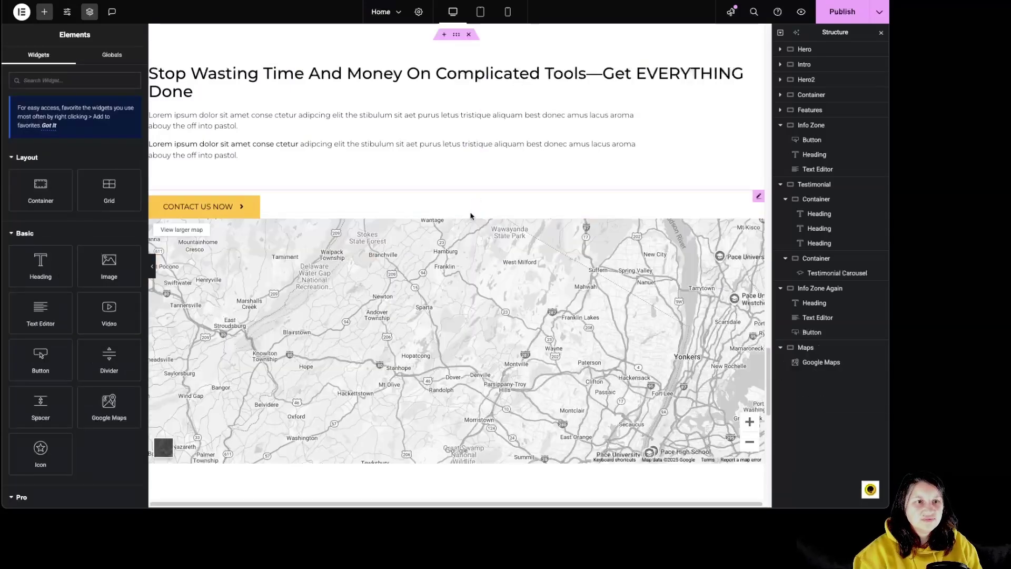
pyautogui.click(469, 214)
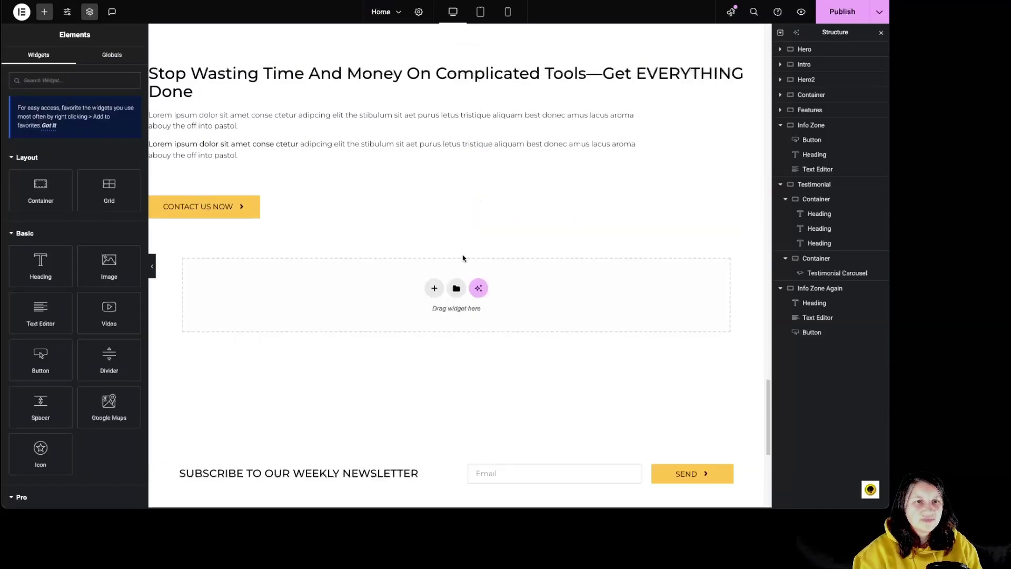
# Step: Add an empty Flexbox container with a single-column structure below the Contact Us Now button
pyautogui.click(435, 289)
pyautogui.click(428, 323)
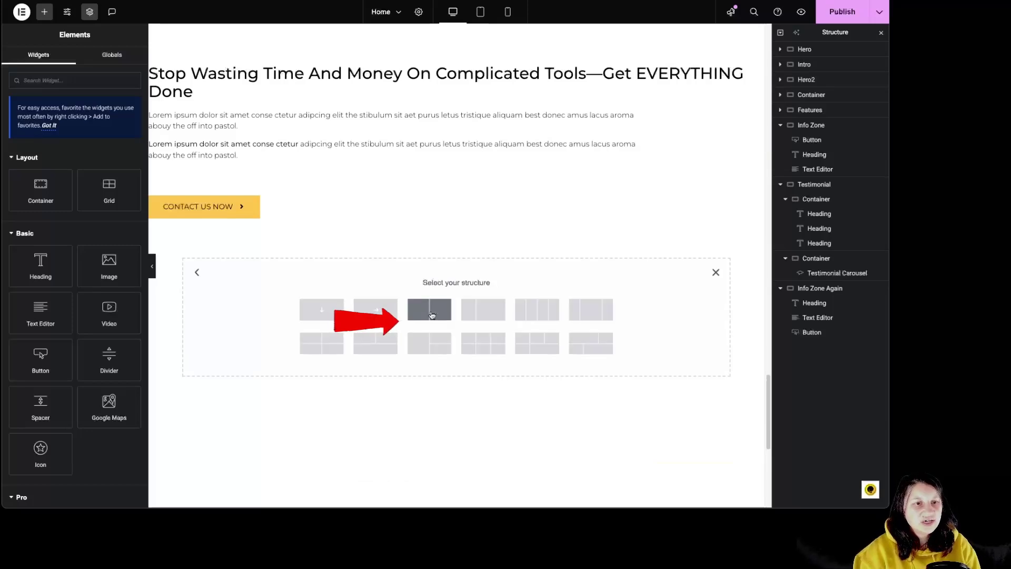
pyautogui.click(318, 318)
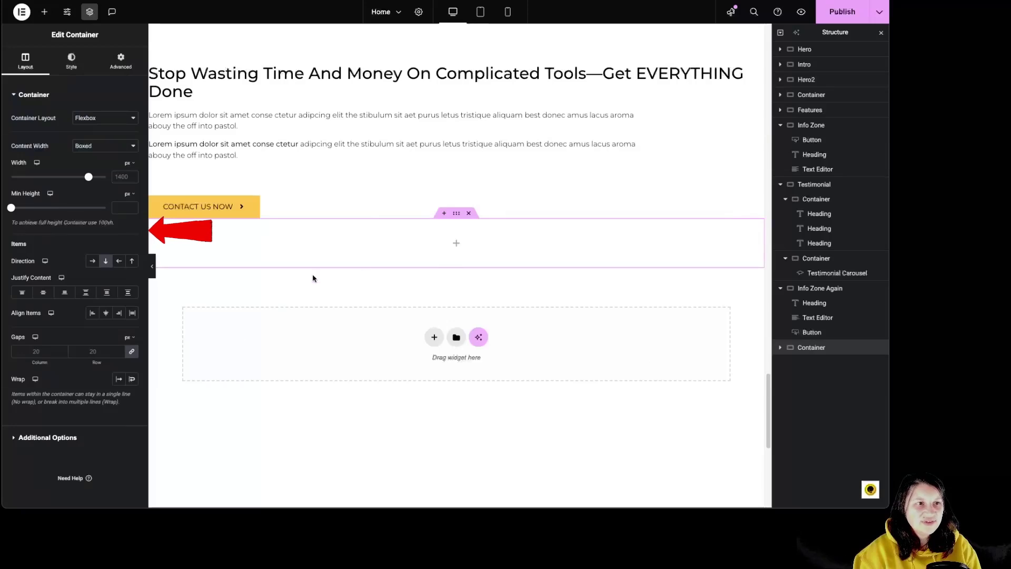
# Step: Try the Grid layout for the new container and switch it back to Flexbox
pyautogui.click(91, 118)
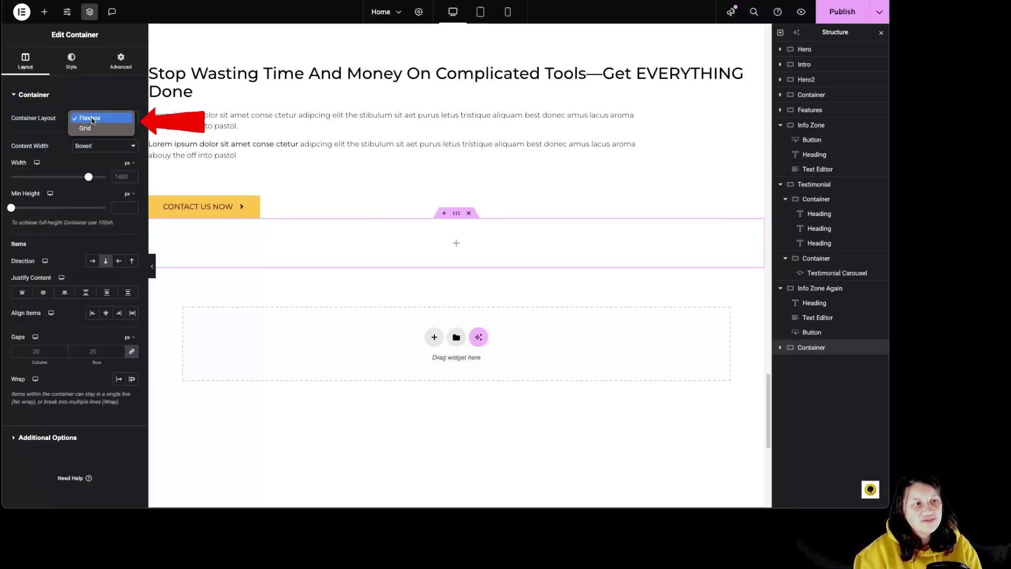
pyautogui.click(96, 129)
pyautogui.click(95, 118)
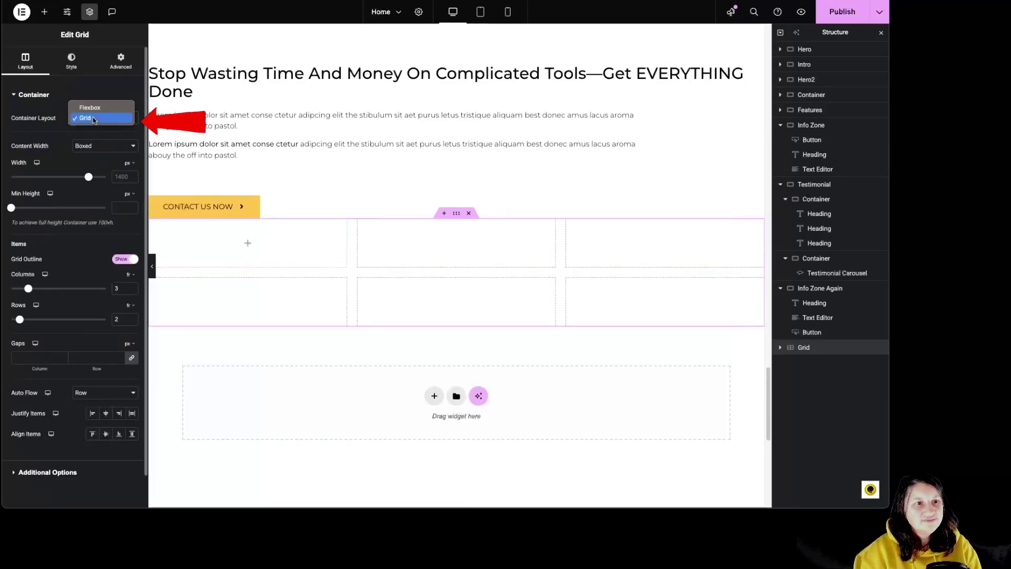
pyautogui.click(98, 130)
# Step: Keep the container's content width boxed and set its width to about 814 px
pyautogui.click(88, 146)
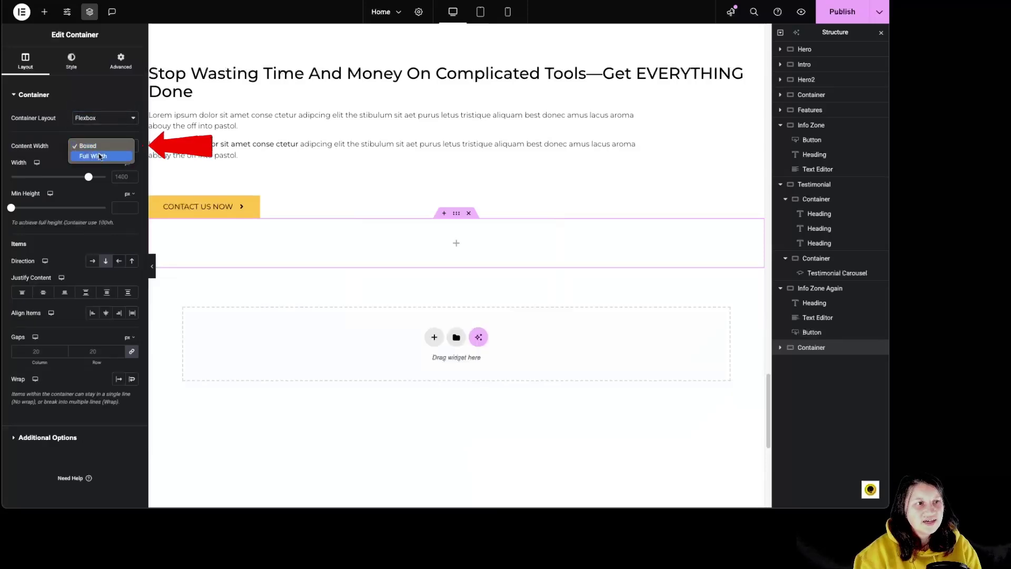
pyautogui.click(88, 146)
pyautogui.moveTo(89, 177); pyautogui.dragTo(23, 179)
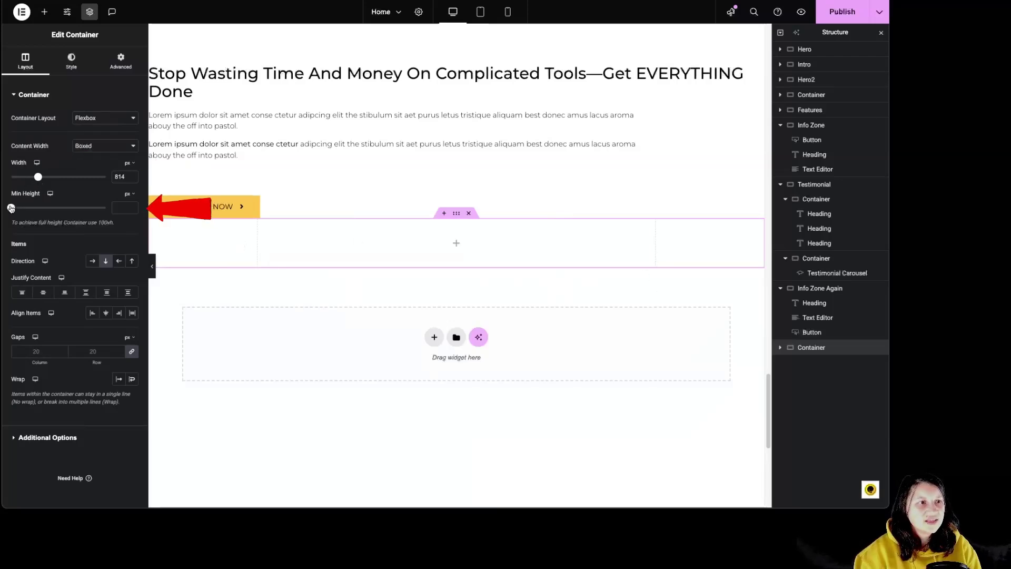
# Step: Try a minimum height of about 238 px for the container, and set it to 100 vh instead
pyautogui.moveTo(11, 208); pyautogui.dragTo(28, 209)
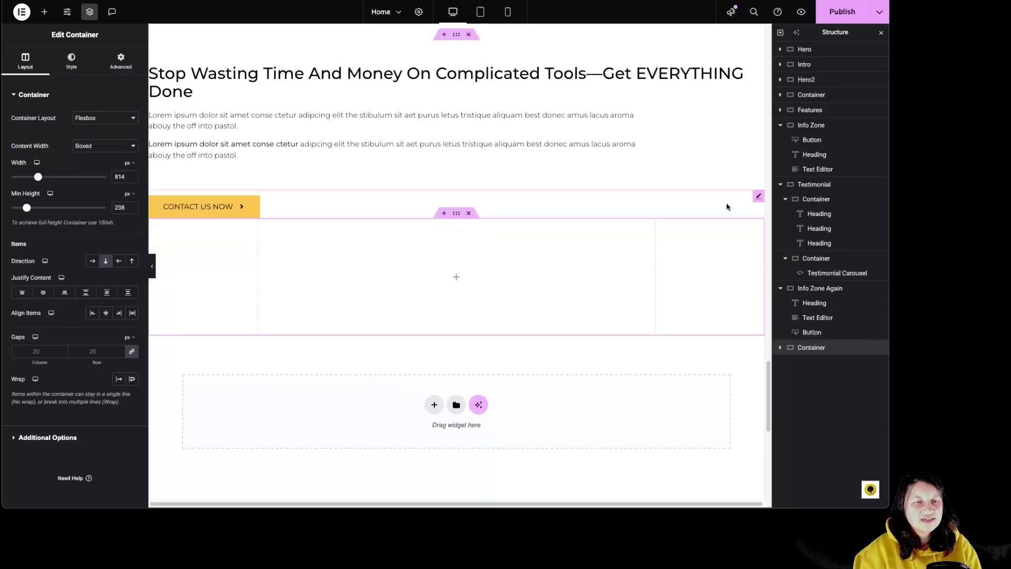
pyautogui.click(132, 198)
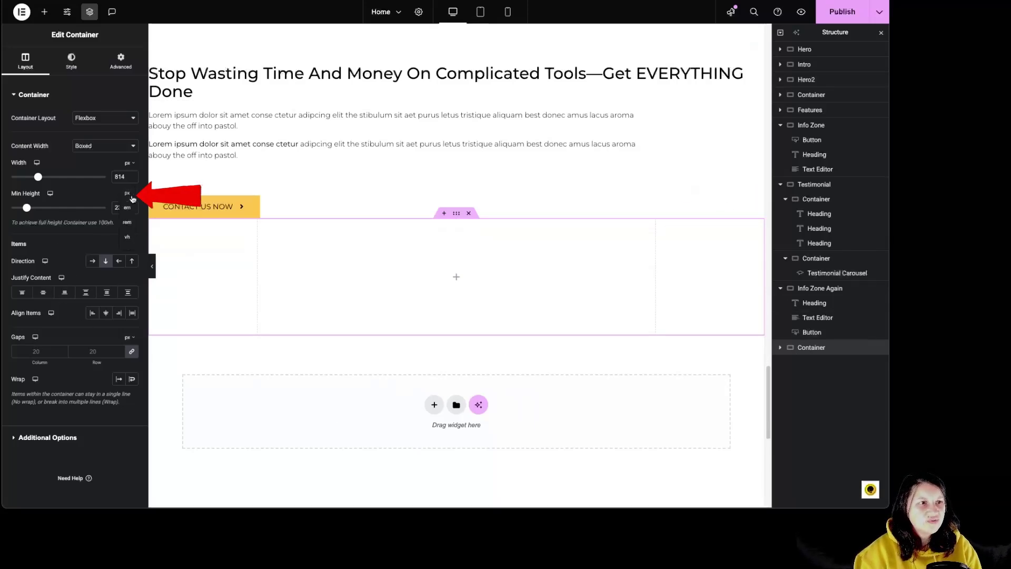
pyautogui.click(127, 208)
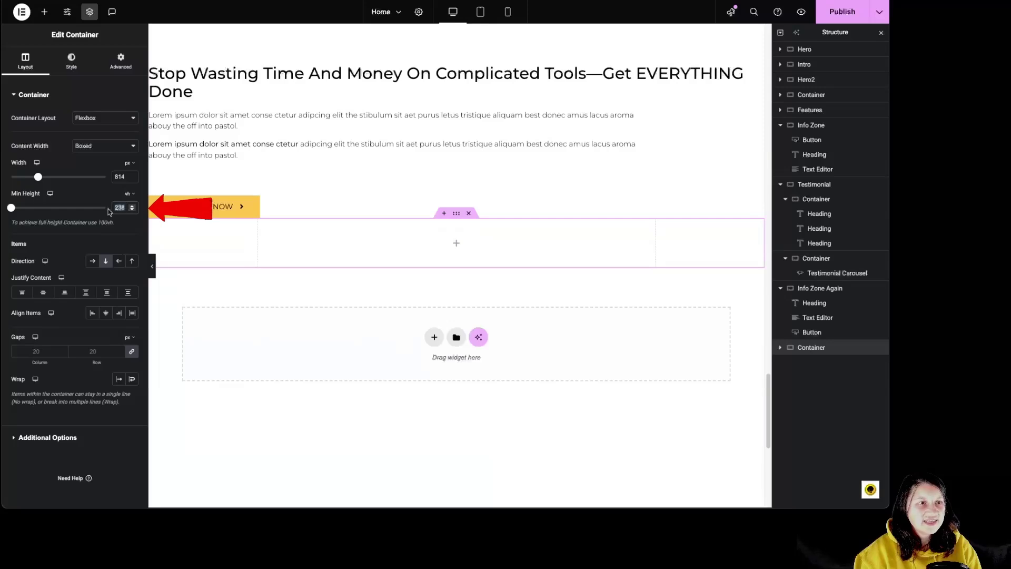
pyautogui.write('100')
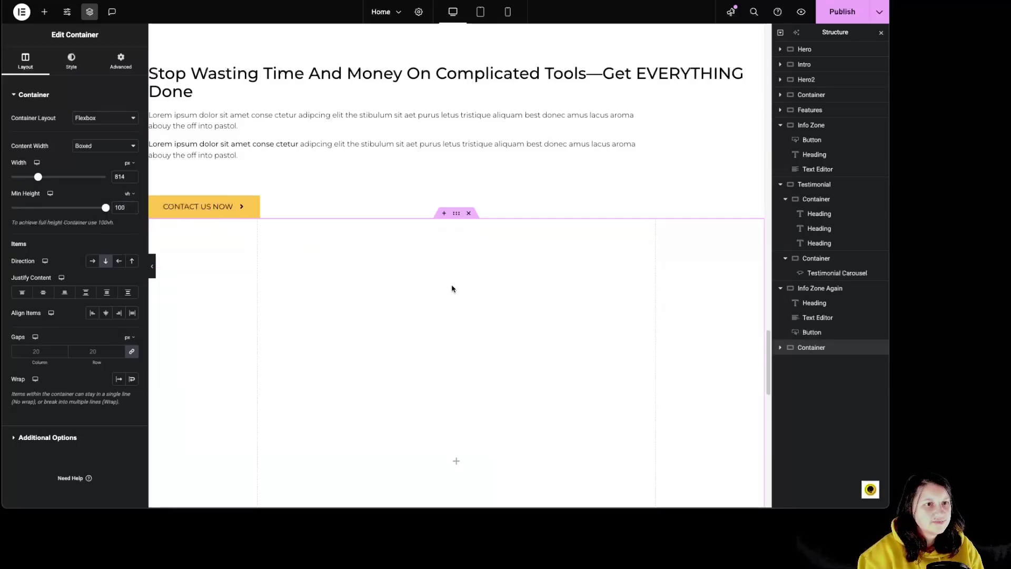
pyautogui.scroll(-5, 514, 303)
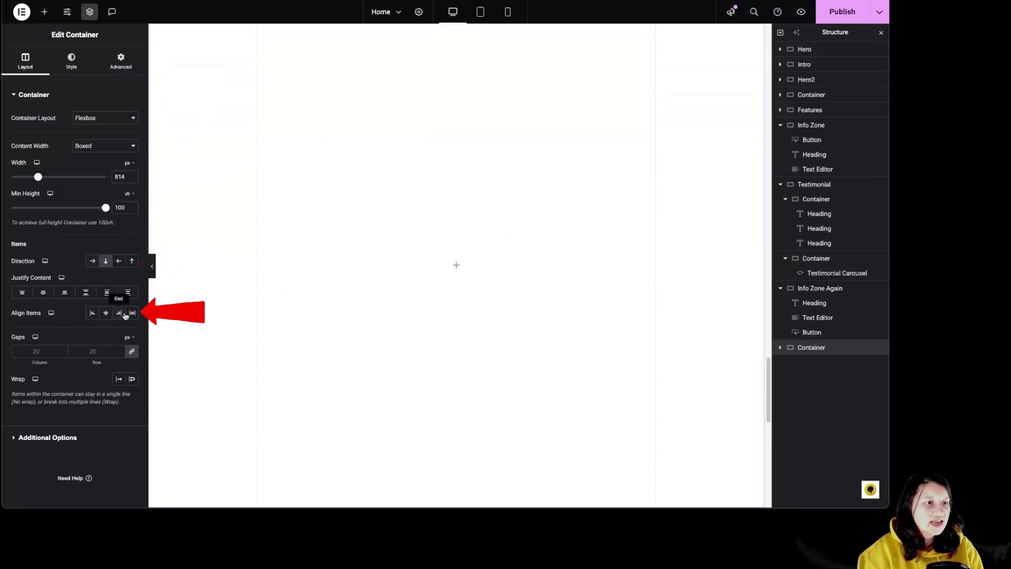
# Step: Give the container a gradient background and set its first color to light pink, #FFE2E2
pyautogui.click(82, 64)
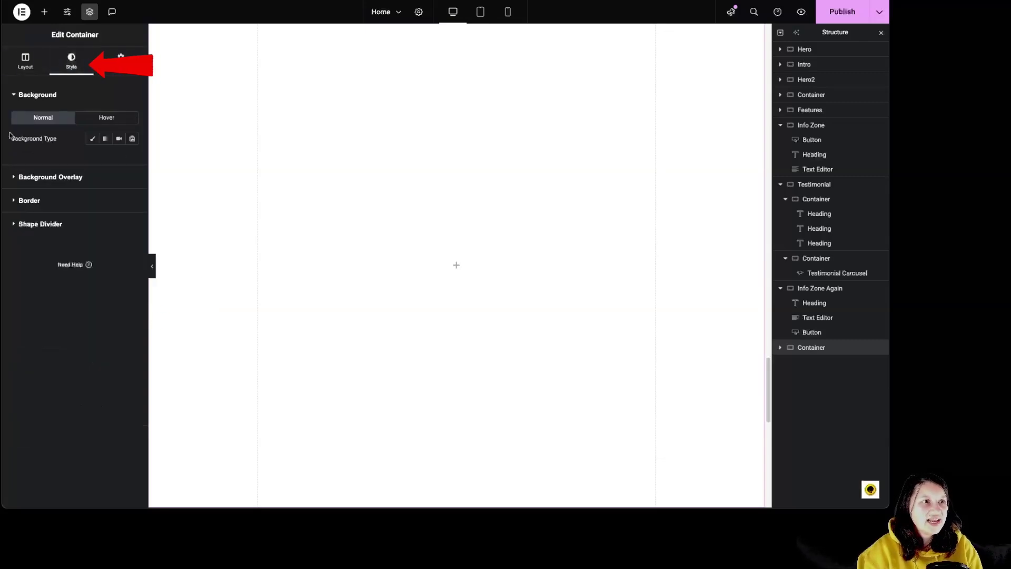
pyautogui.click(105, 139)
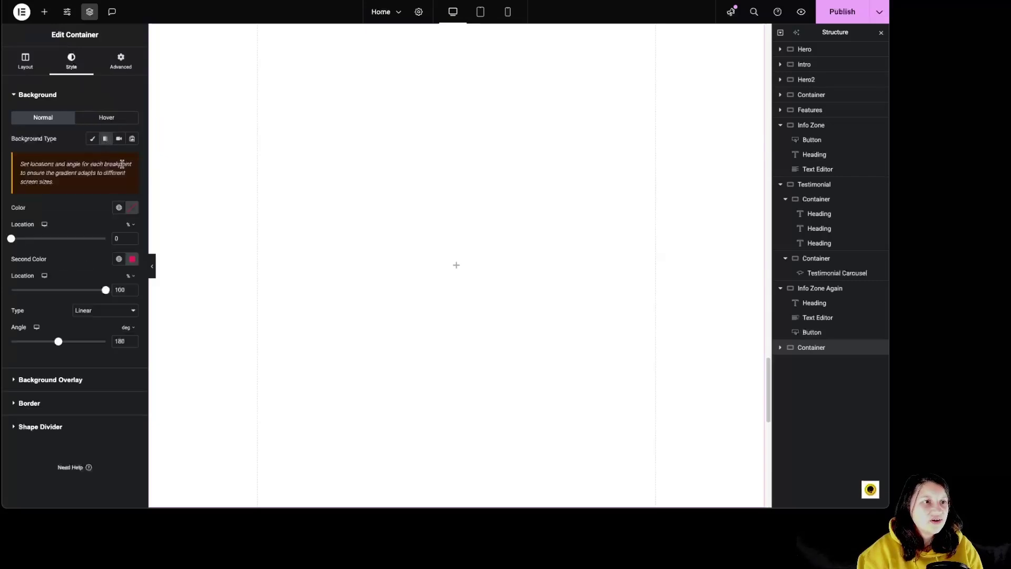
pyautogui.click(132, 207)
pyautogui.click(103, 246)
pyautogui.click(89, 247)
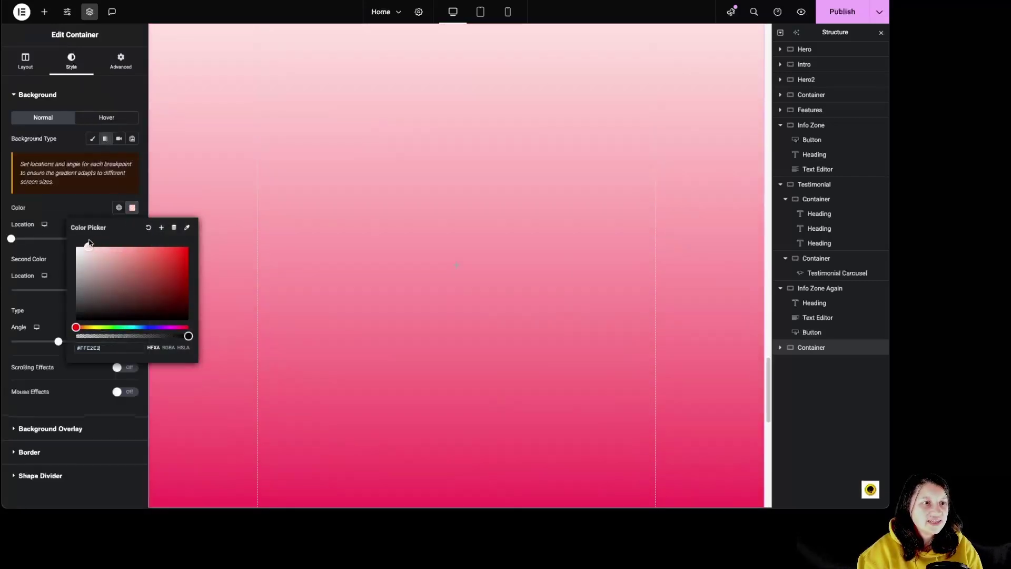
pyautogui.click(82, 205)
# Step: Set the gradient's second color to a burnt orange, #B95000
pyautogui.click(132, 260)
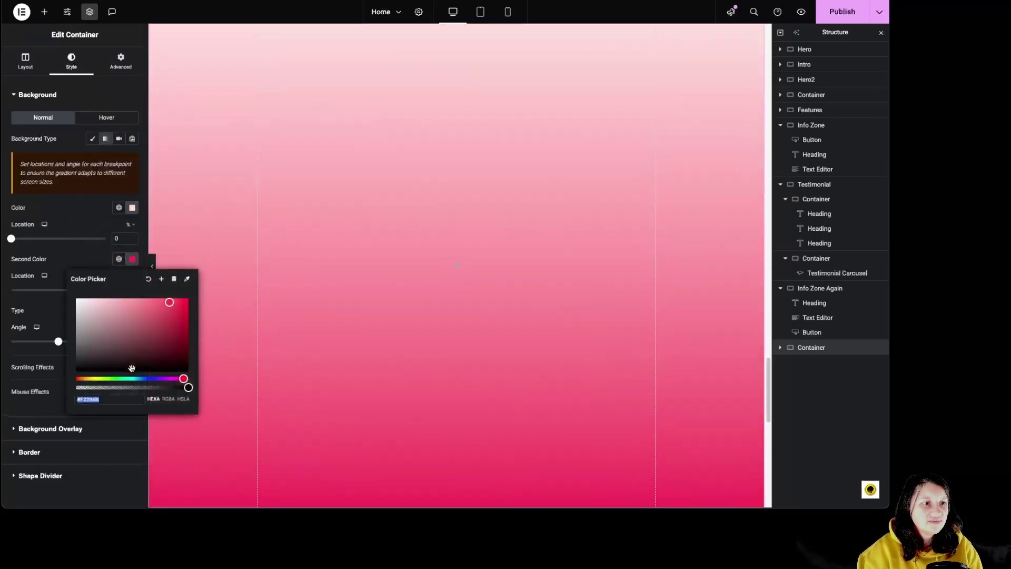
pyautogui.click(97, 378)
pyautogui.moveTo(138, 361); pyautogui.dragTo(189, 318)
pyautogui.click(90, 378)
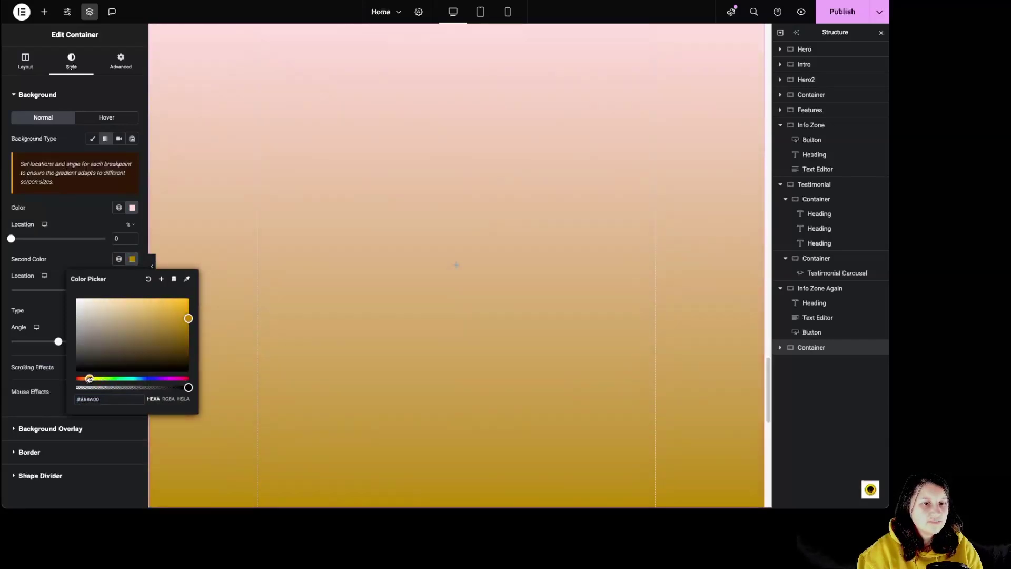
pyautogui.moveTo(91, 379); pyautogui.dragTo(84, 378)
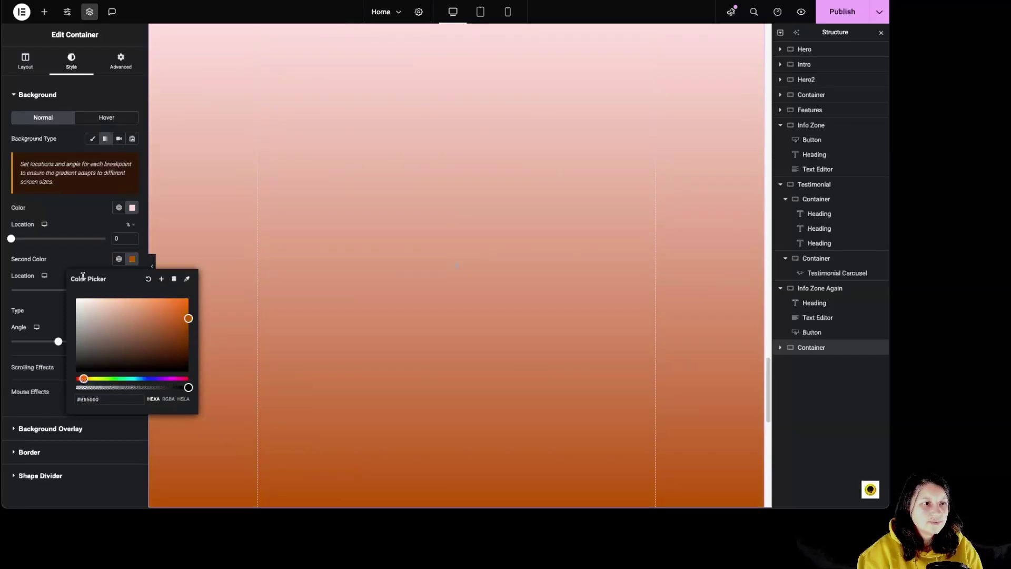
pyautogui.click(64, 414)
# Step: Look through the container's background overlay, border, shape divider and advanced settings
pyautogui.click(65, 433)
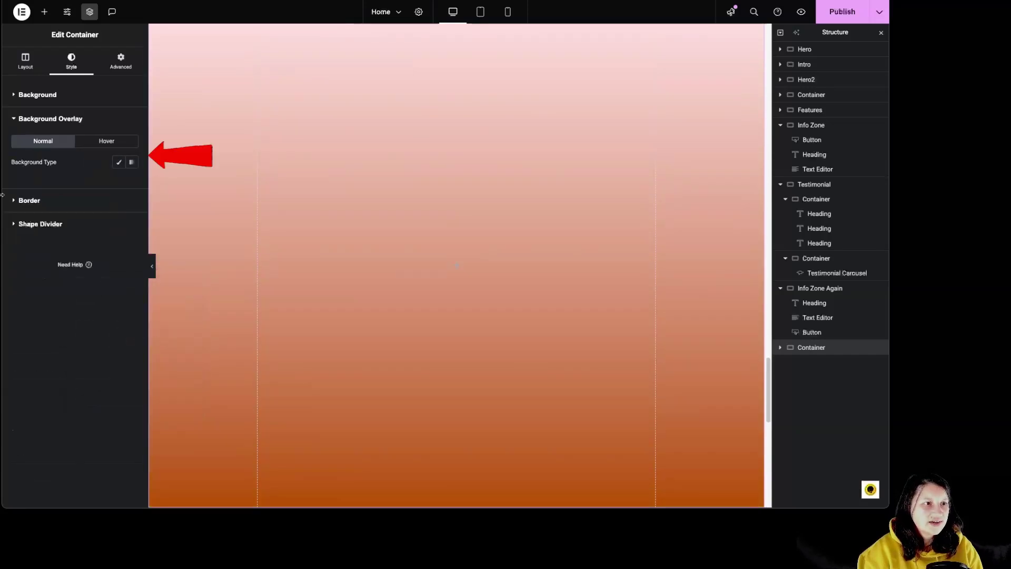
pyautogui.click(52, 200)
pyautogui.click(60, 278)
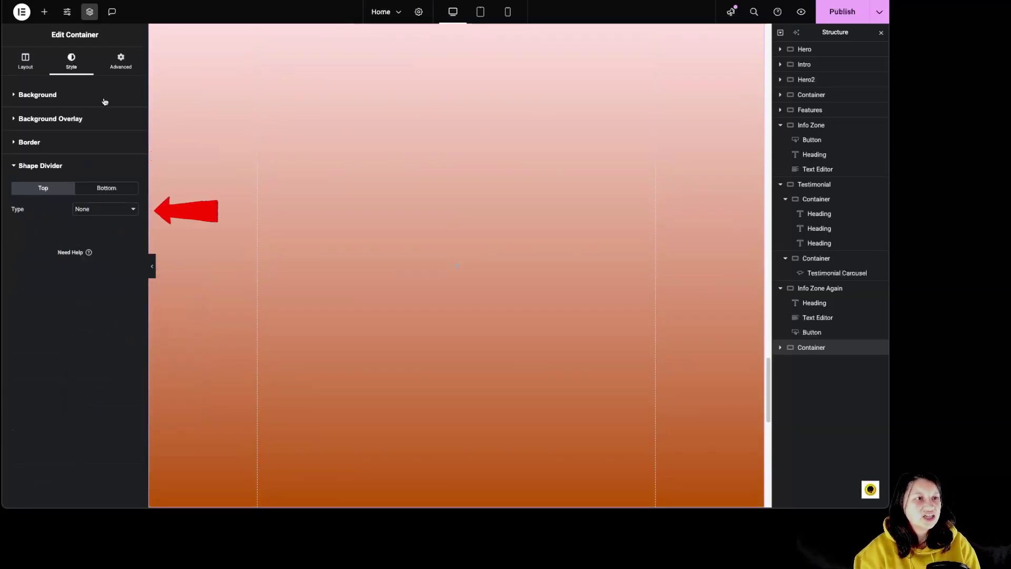
pyautogui.click(121, 61)
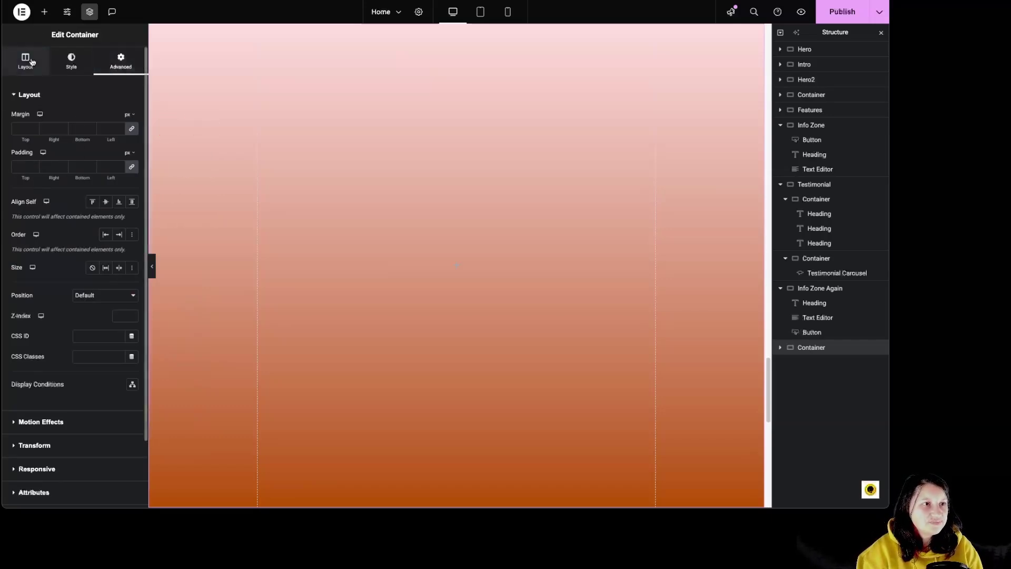
# Step: Fill the gradient container with a Heading, a Text Editor and a Button widget, stacked in that order
pyautogui.click(45, 13)
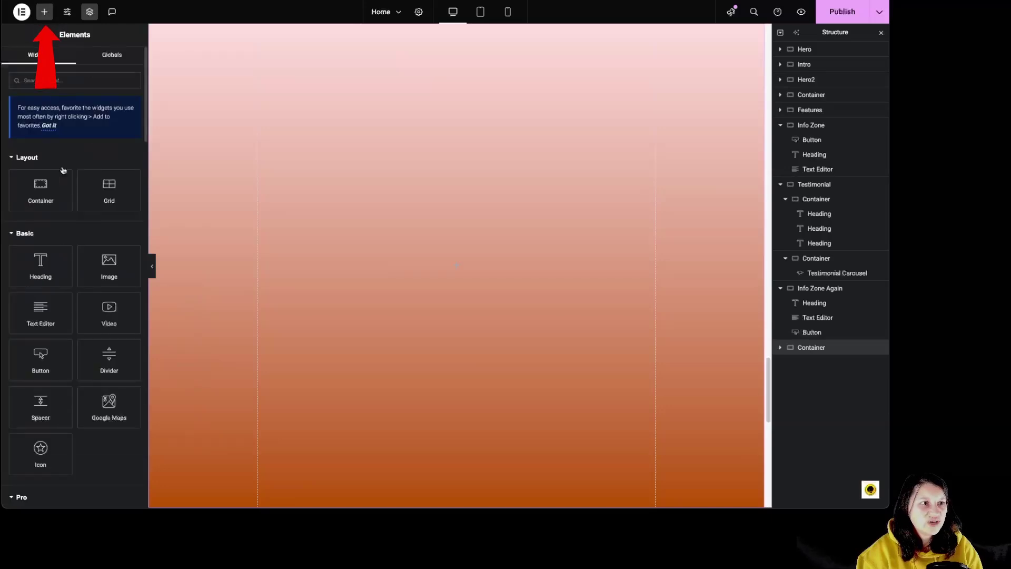
pyautogui.moveTo(42, 266); pyautogui.dragTo(451, 201)
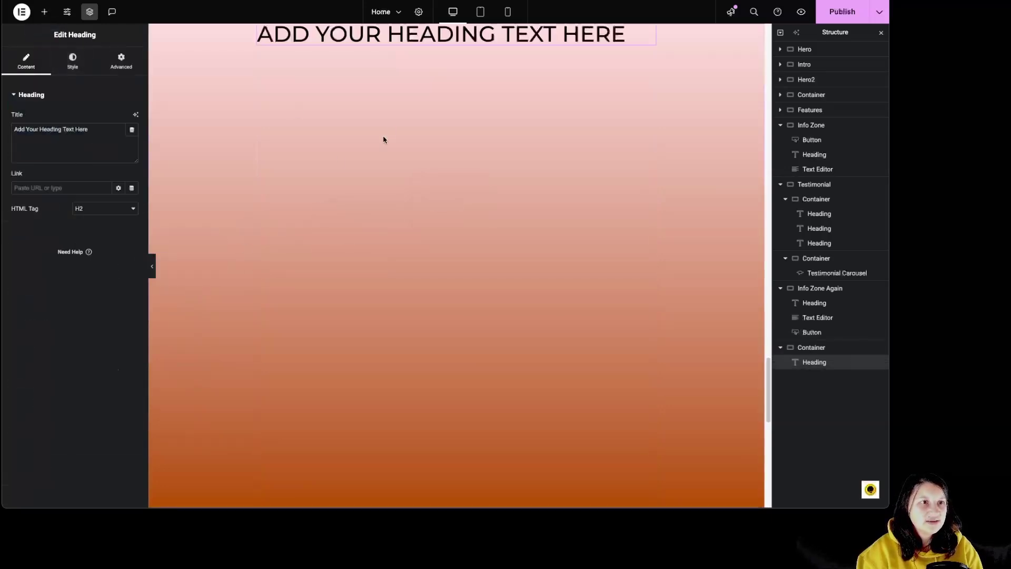
pyautogui.click(44, 12)
pyautogui.moveTo(39, 356); pyautogui.dragTo(559, 41)
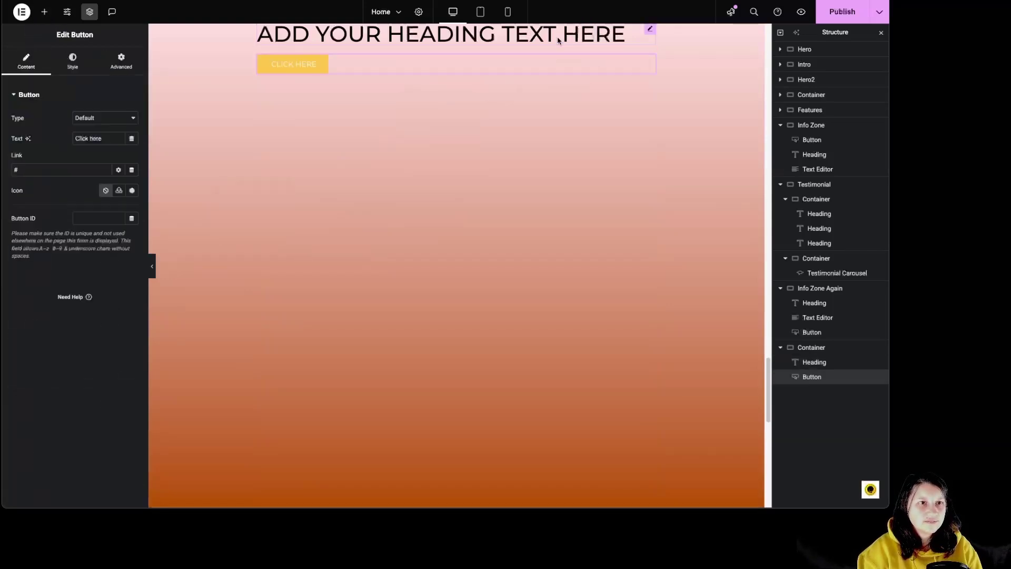
pyautogui.click(45, 12)
pyautogui.moveTo(41, 311); pyautogui.dragTo(426, 58)
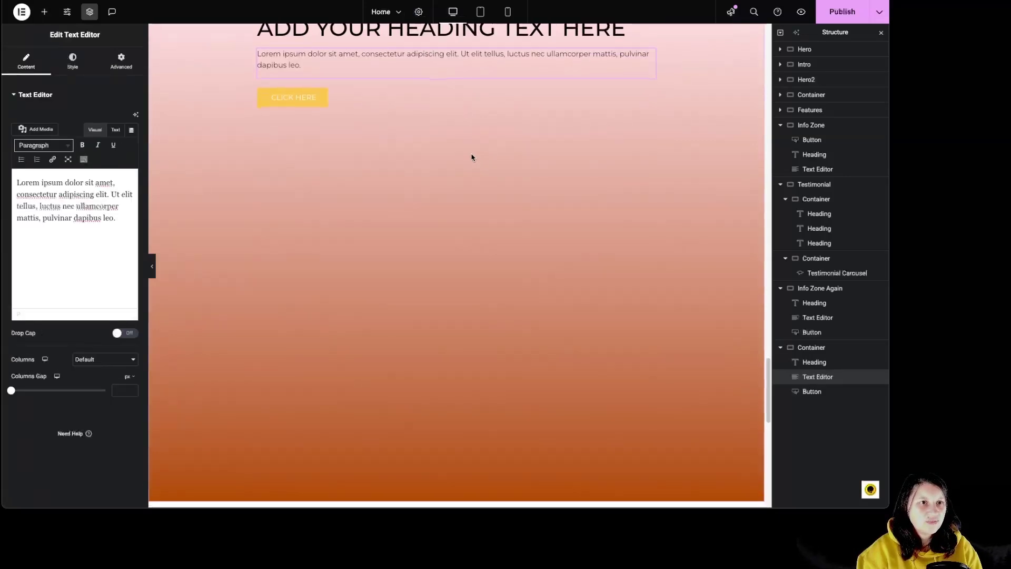
# Step: Center the gradient container's items both vertically and horizontally by setting Justify Content and Align Items to Center
pyautogui.scroll(1, 469, 157)
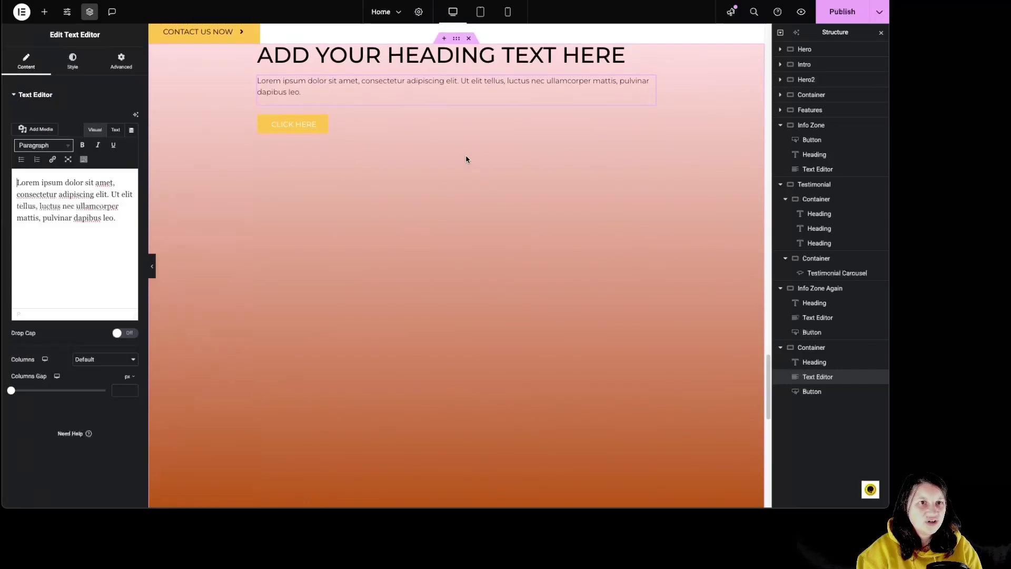
pyautogui.click(458, 49)
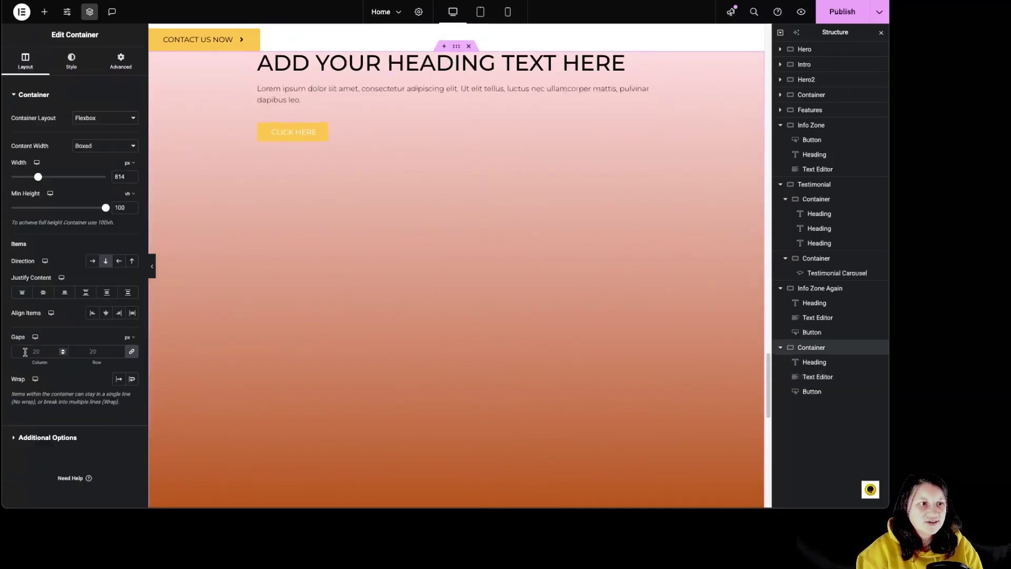
pyautogui.click(43, 292)
pyautogui.click(105, 314)
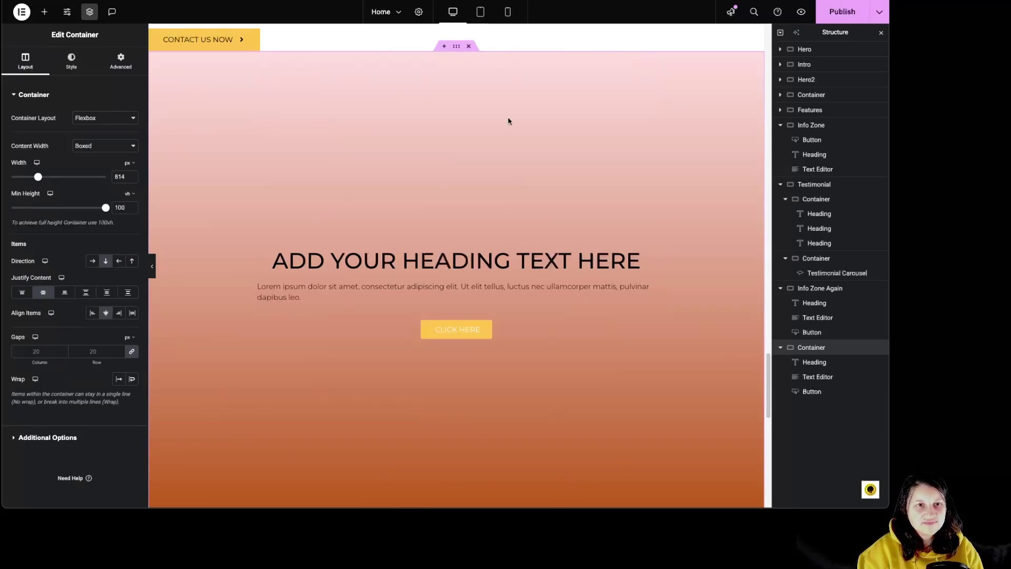
# Step: Check the container in the tablet preview and switch the editor to the Mobile Portrait view
pyautogui.click(479, 19)
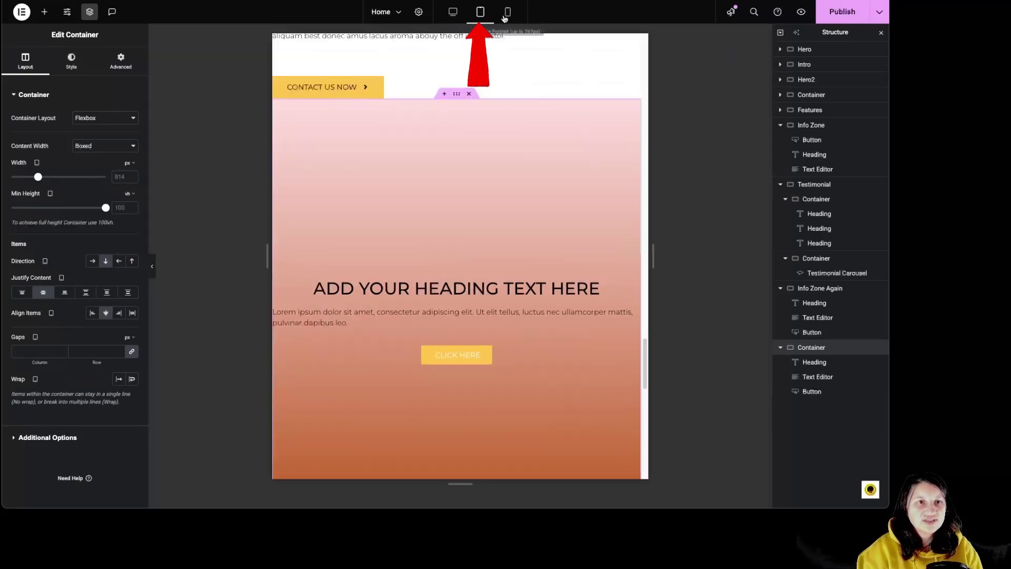
pyautogui.click(507, 16)
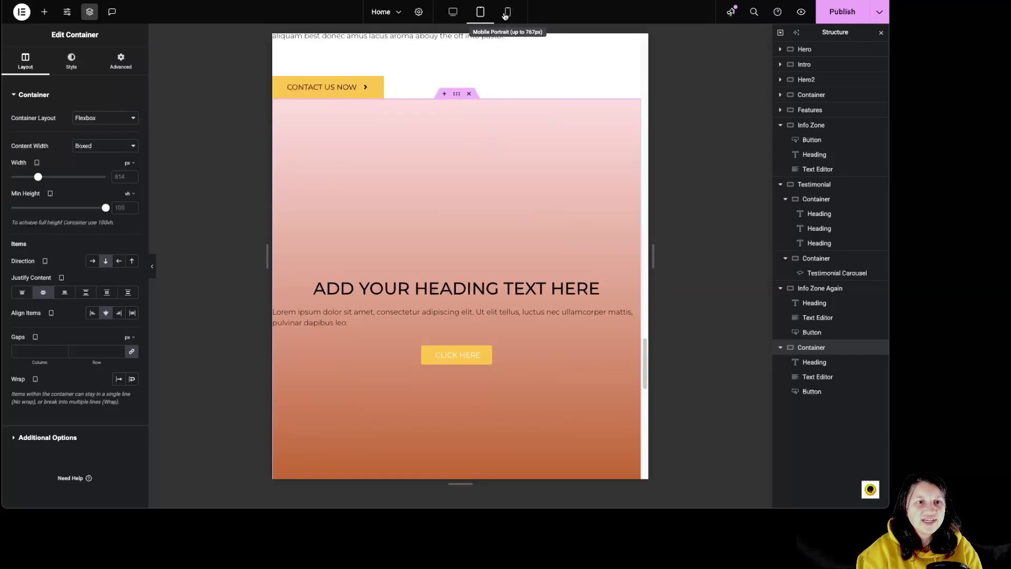
pyautogui.click(503, 13)
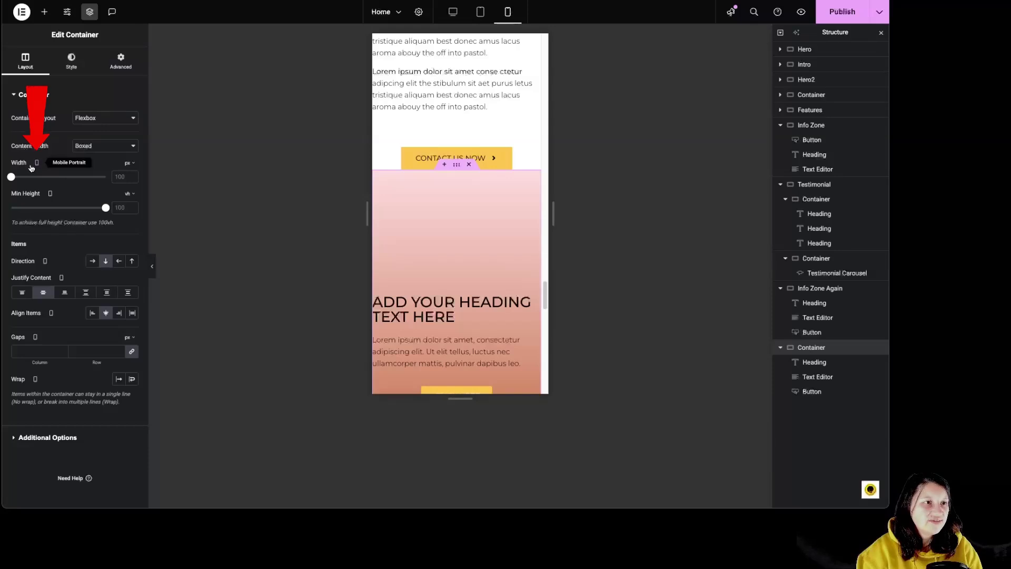
# Step: Set the container's mobile padding to 30 px on all four sides and check the spacing around its content
pyautogui.click(121, 60)
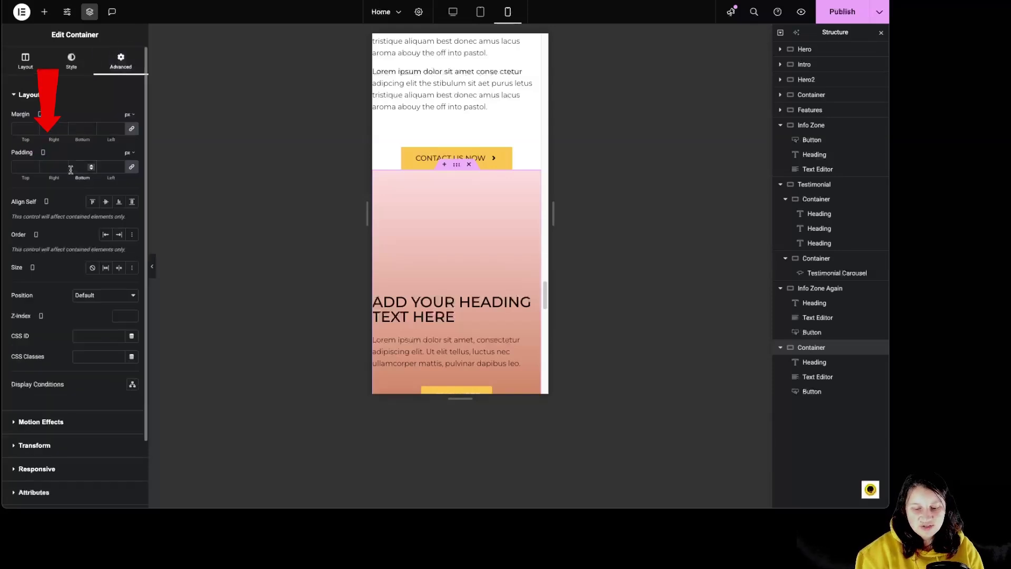
pyautogui.click(71, 170)
pyautogui.write('30')
pyautogui.scroll(-2, 516, 290)
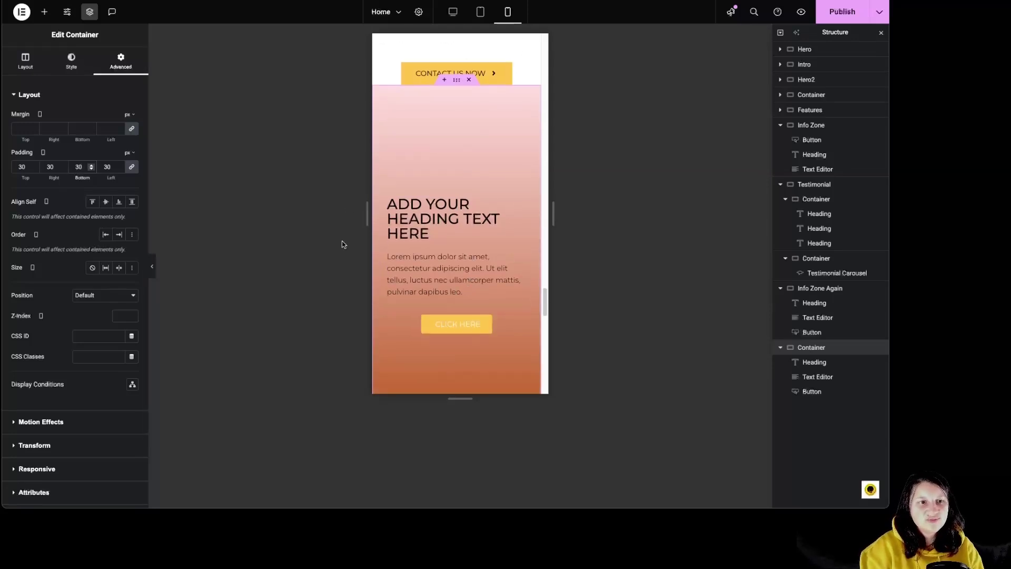
pyautogui.scroll(4, 426, 221)
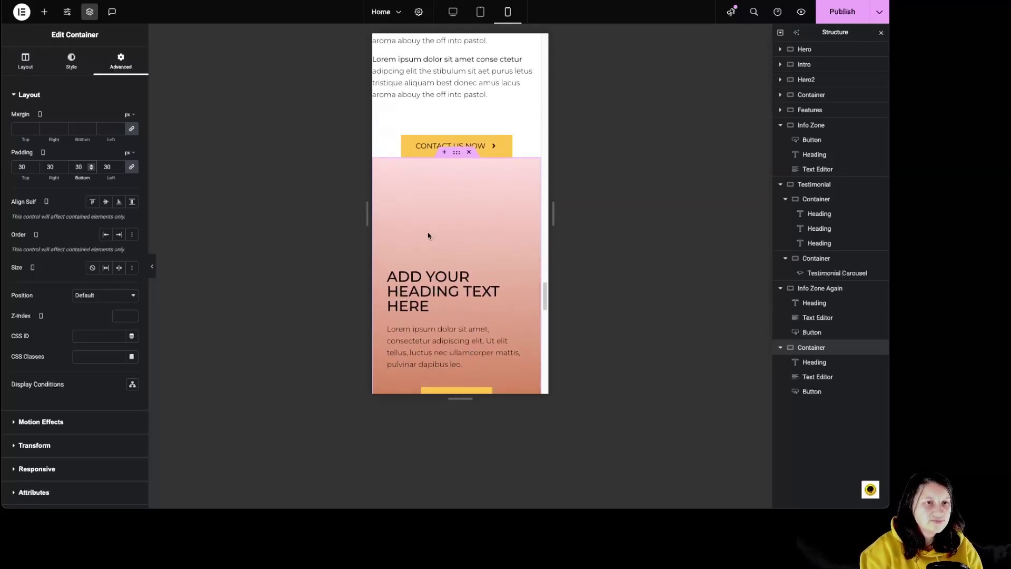